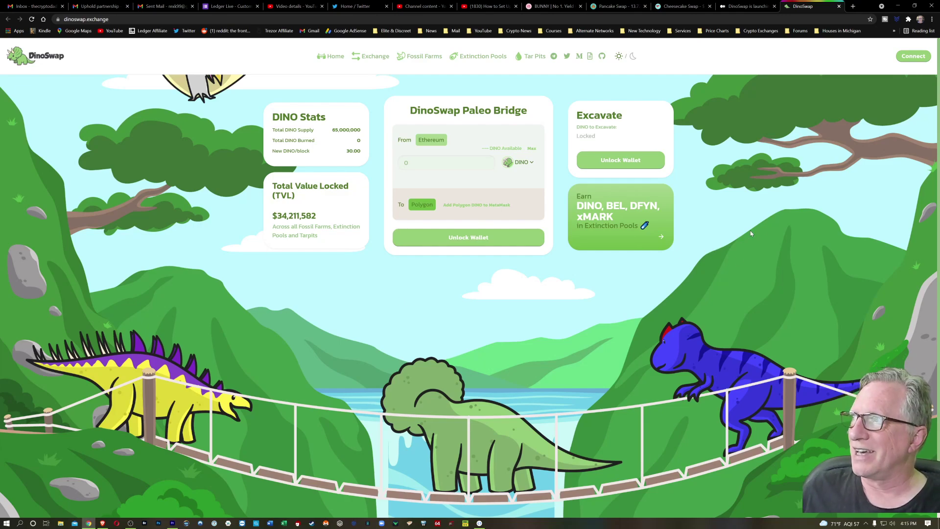
Switch the MetaMask wallet's network to Ethereum Mainnet.
left_click(908, 19)
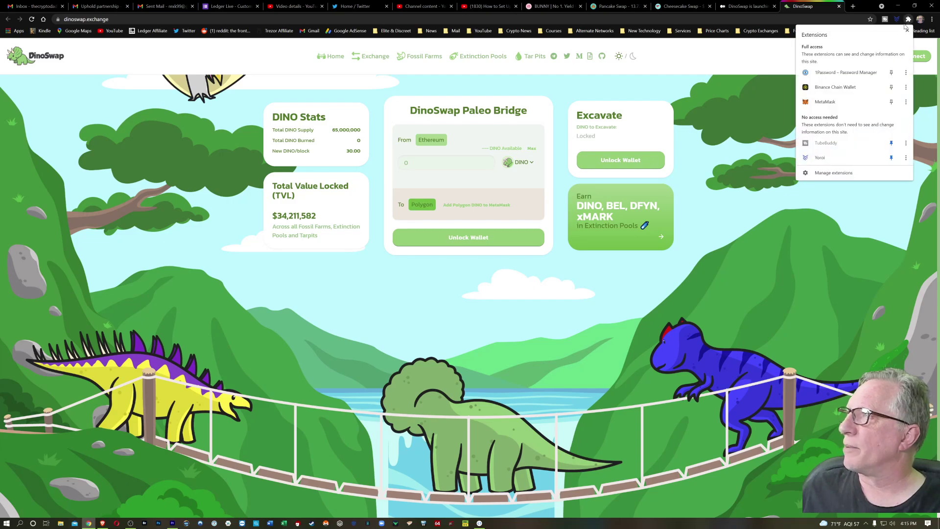
left_click(833, 102)
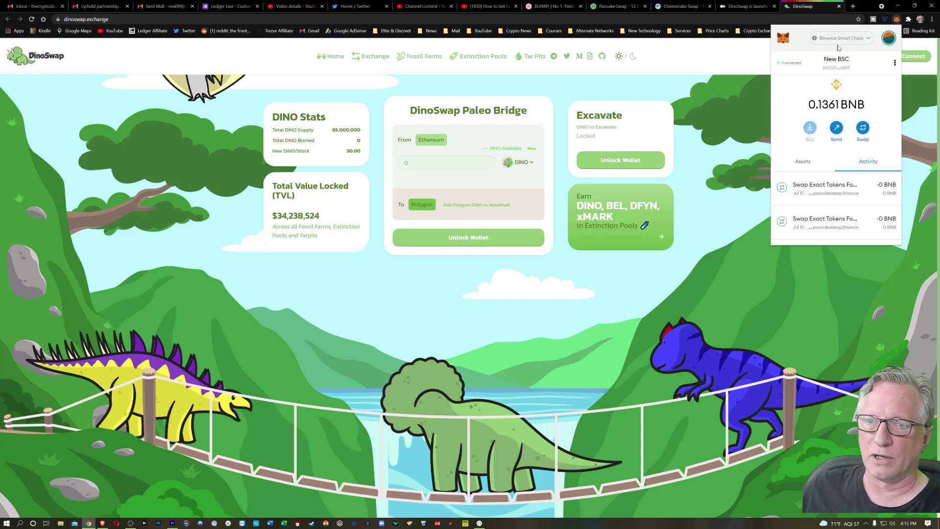
left_click(868, 39)
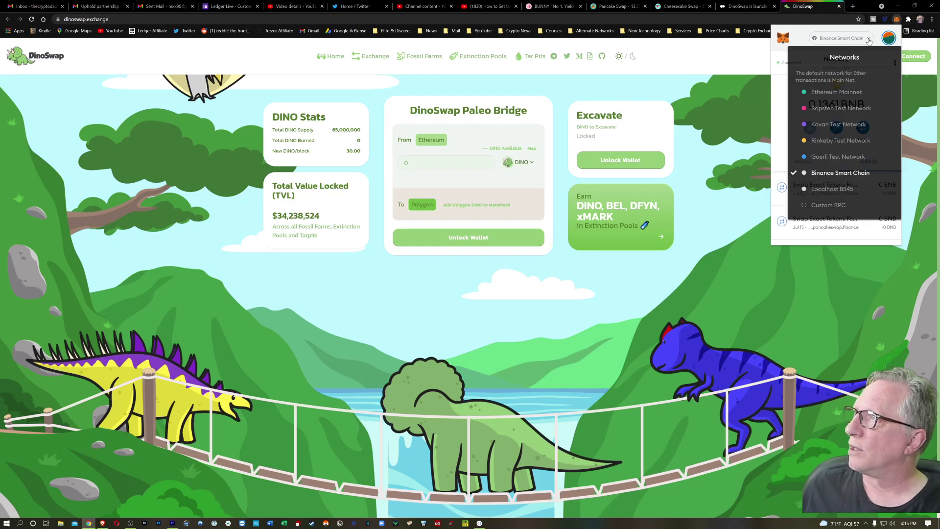
left_click(831, 93)
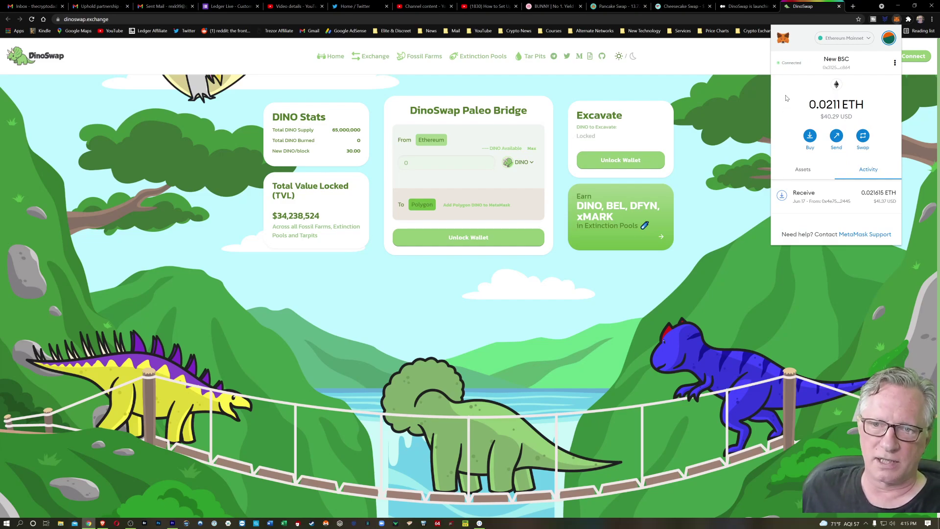
Review MetaMask's available networks and the settings form for adding a custom RPC network, leaving the form empty.
left_click(865, 40)
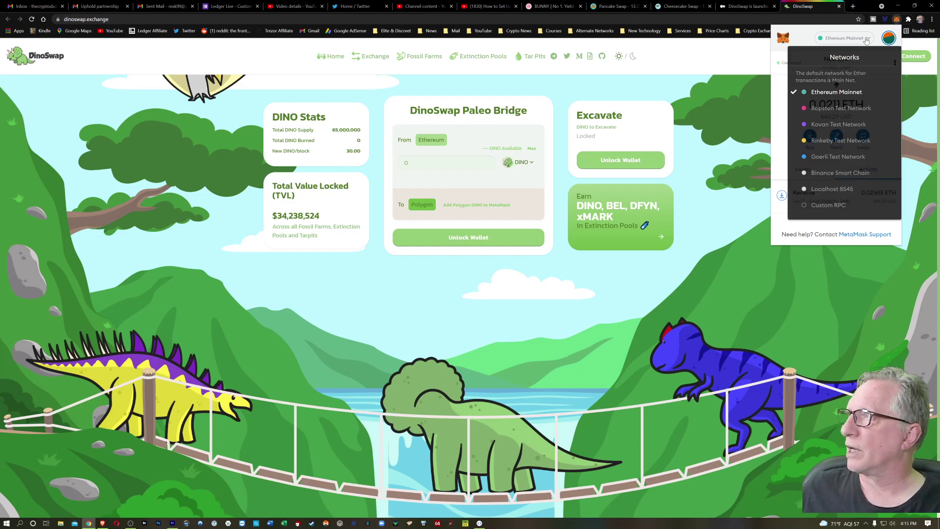
left_click(865, 40)
left_click(887, 42)
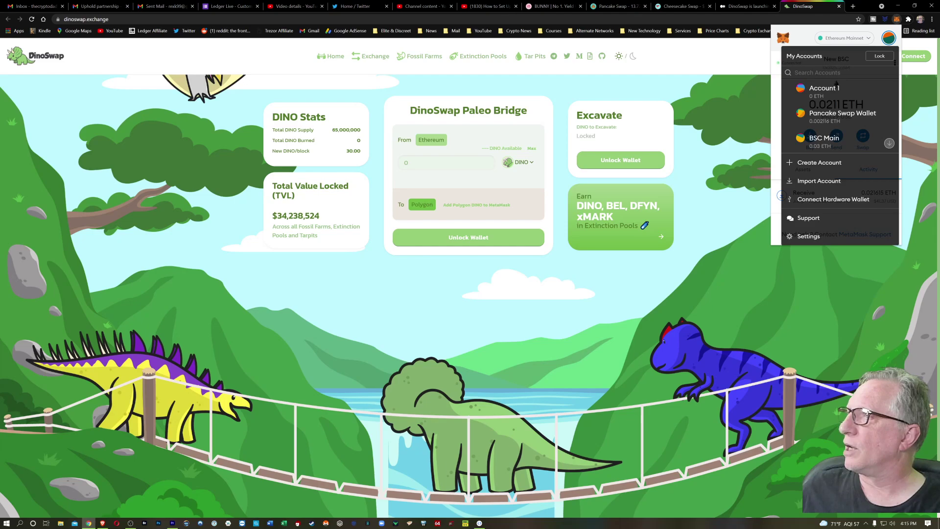
left_click(815, 243)
scroll(842, 230, "down", 3)
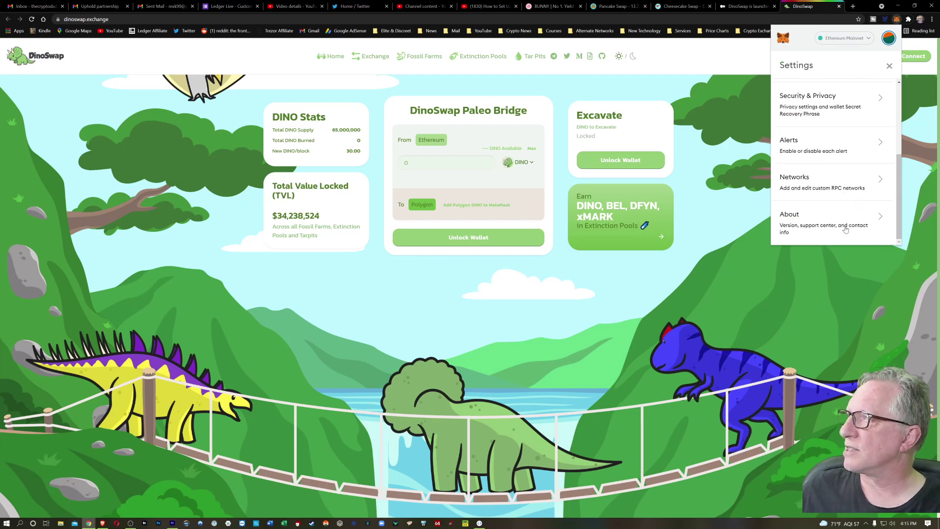
left_click(795, 182)
left_click(846, 229)
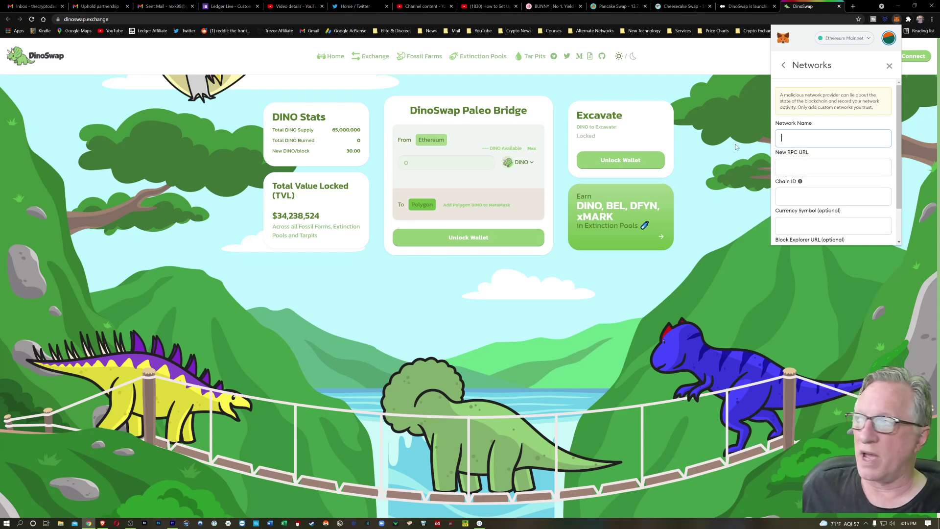
left_click(783, 66)
left_click(889, 67)
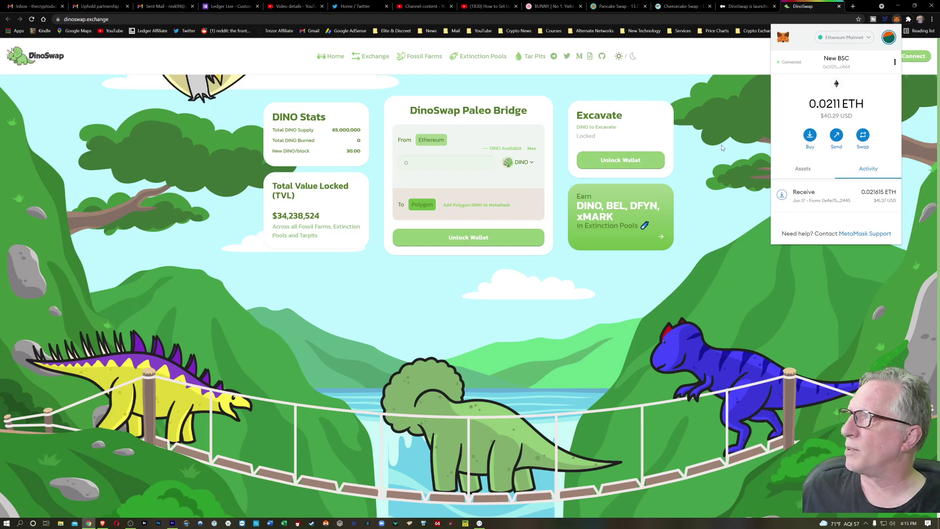
left_click(714, 200)
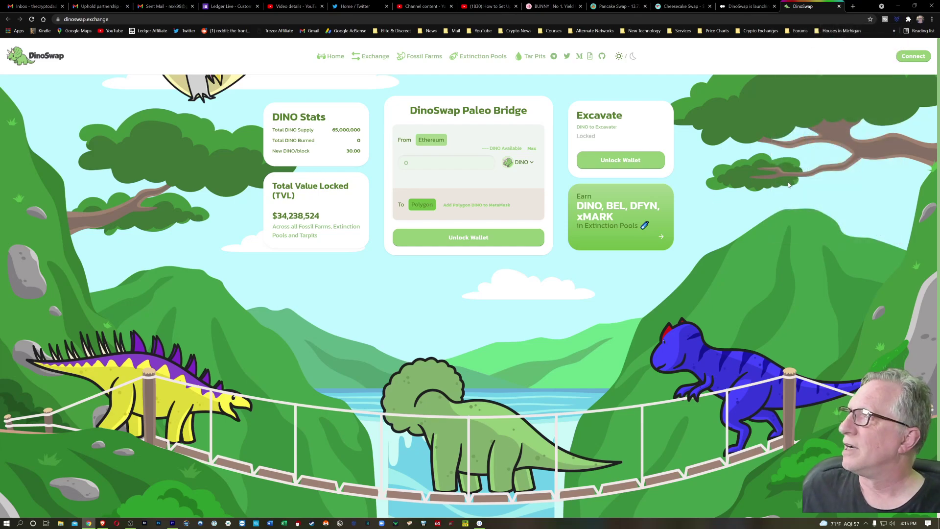
Connect DinoSwap to MetaMask, approving the addition of Matic Mainnet with chain ID 137 and the switch to it.
left_click(910, 59)
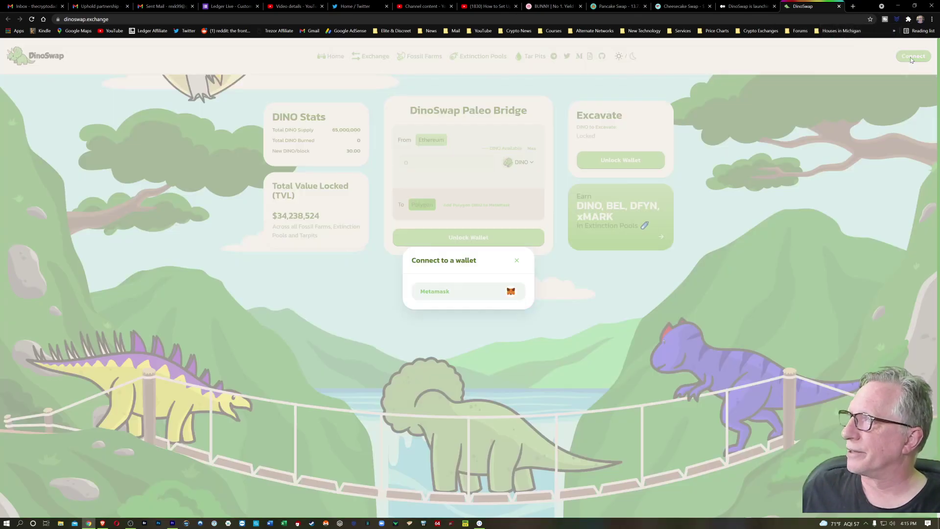
left_click(452, 292)
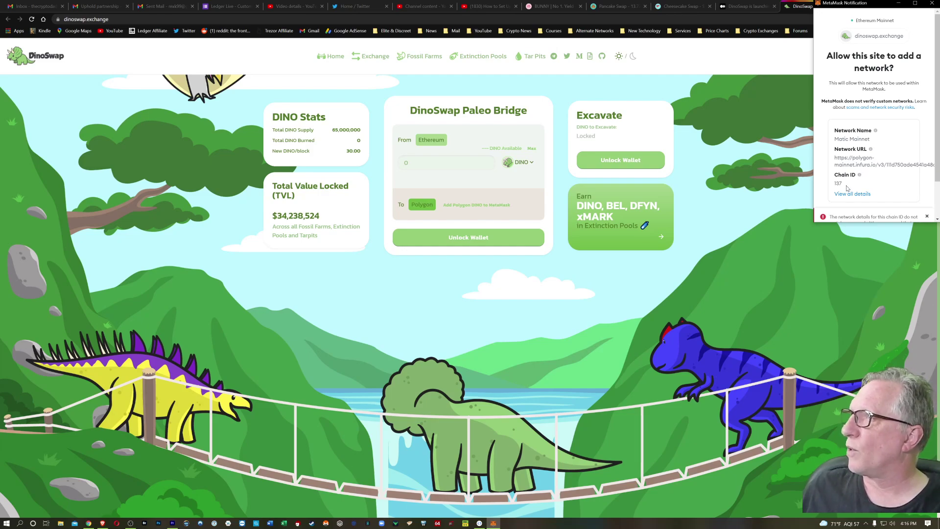
scroll(855, 197, "down", 1)
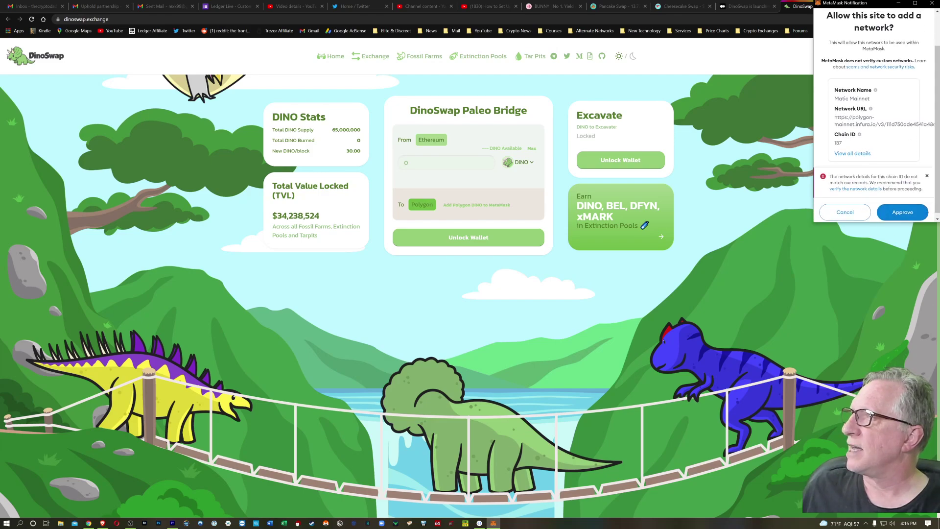
scroll(930, 157, "down", 1)
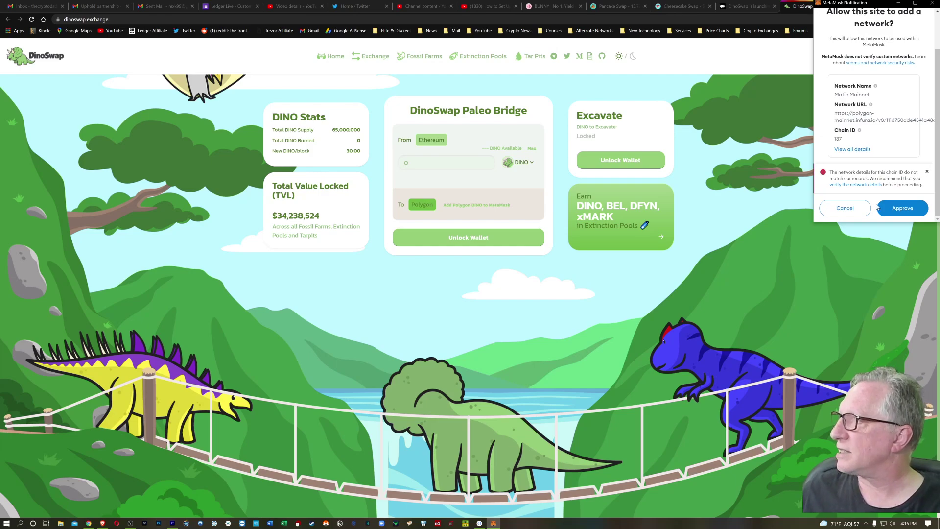
left_click(898, 208)
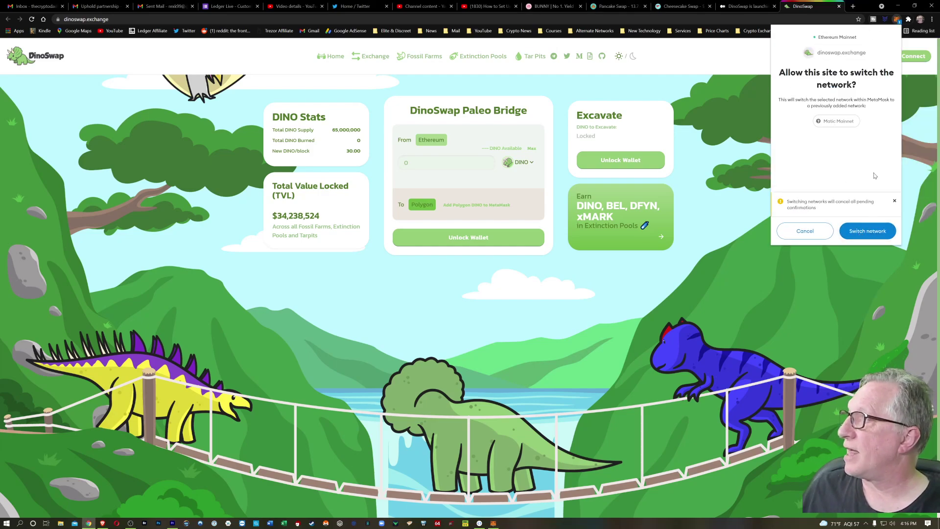
left_click(867, 233)
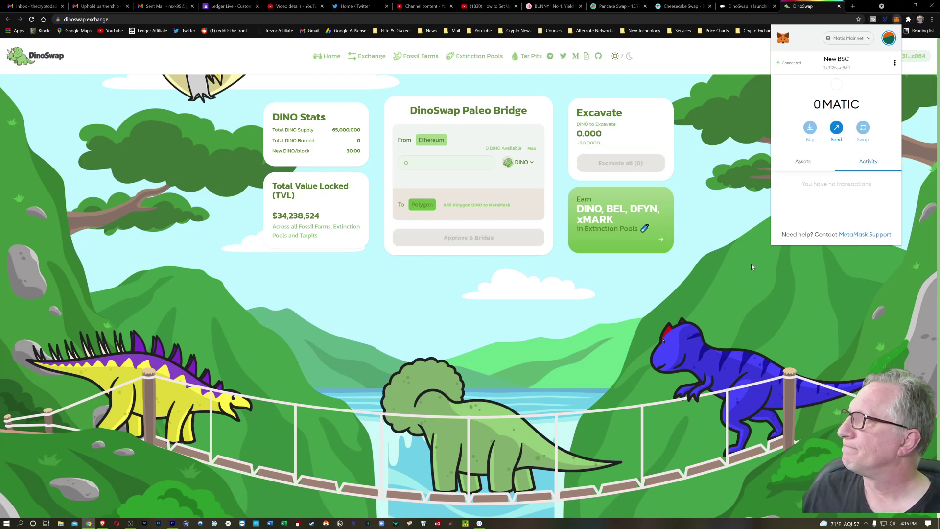
Switch MetaMask to Ethereum Mainnet and Binance Smart Chain for comparison, and return it to Matic Mainnet.
left_click(866, 39)
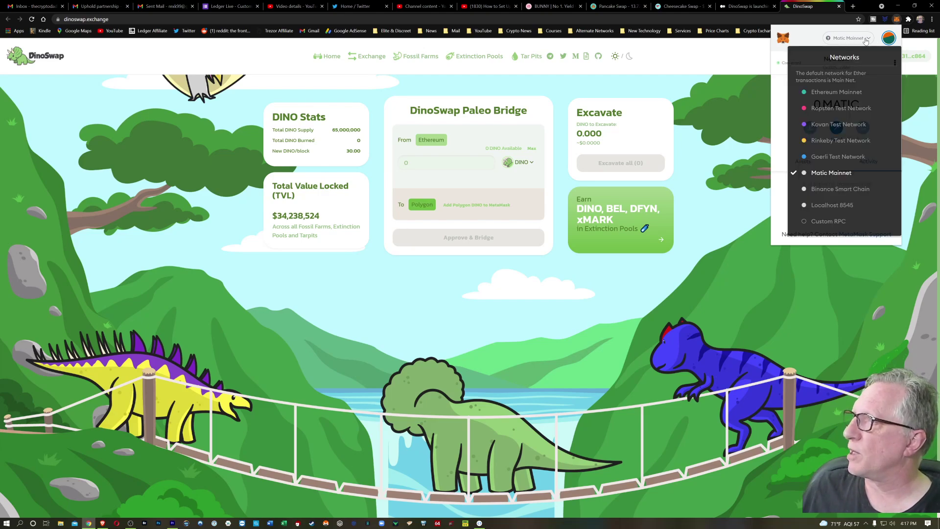
left_click(862, 92)
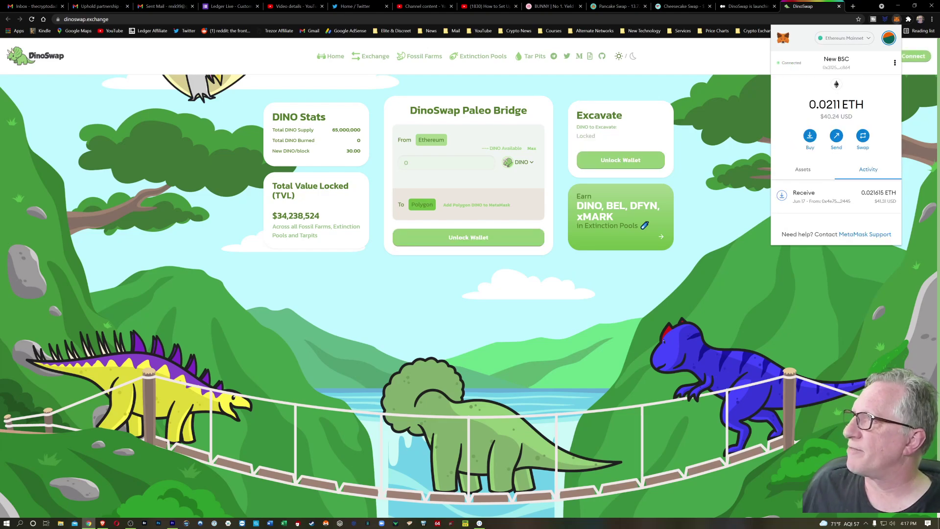
left_click(869, 38)
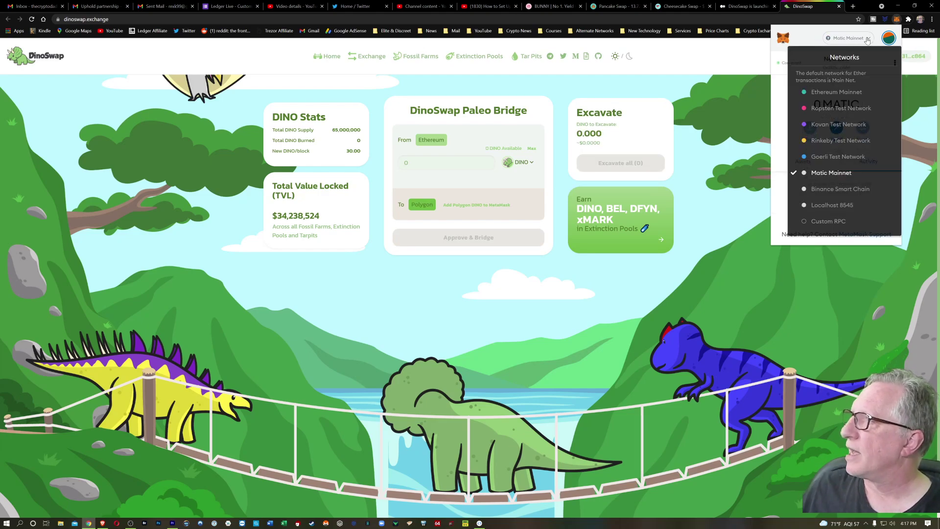
left_click(839, 189)
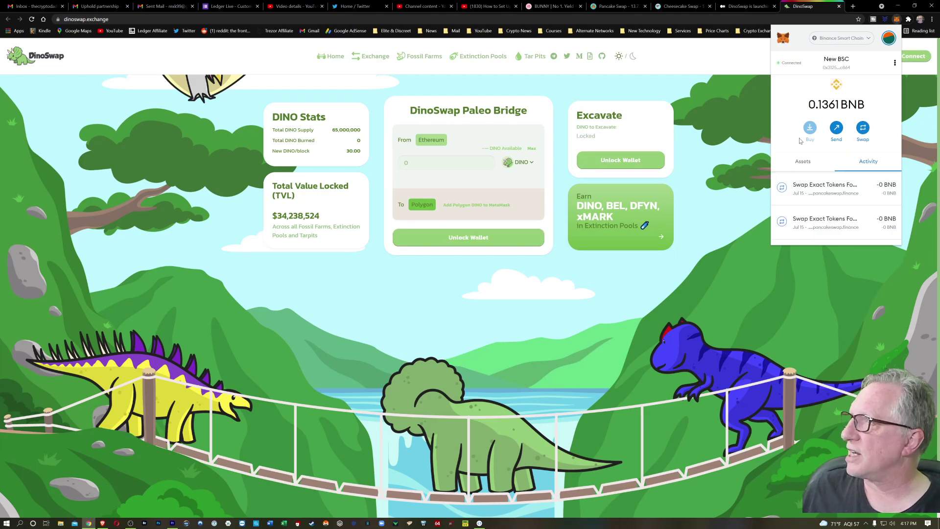
left_click(868, 38)
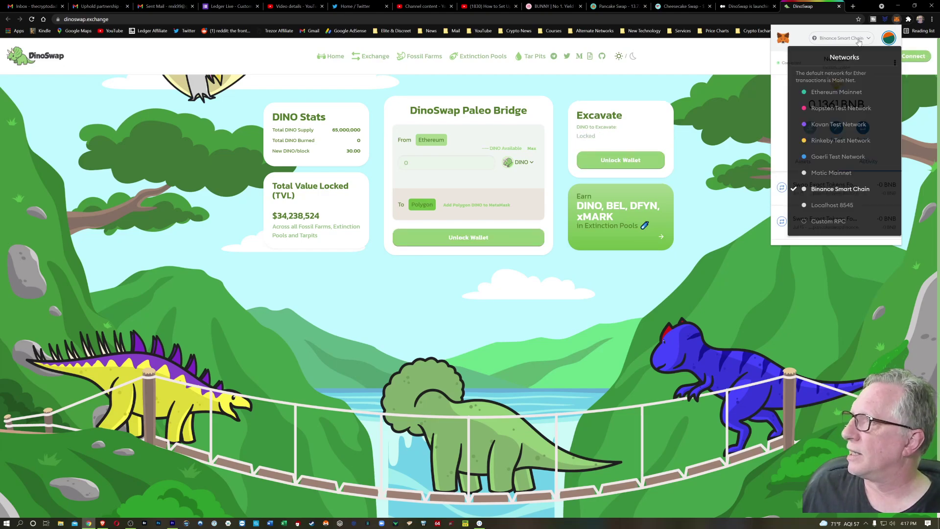
left_click(830, 178)
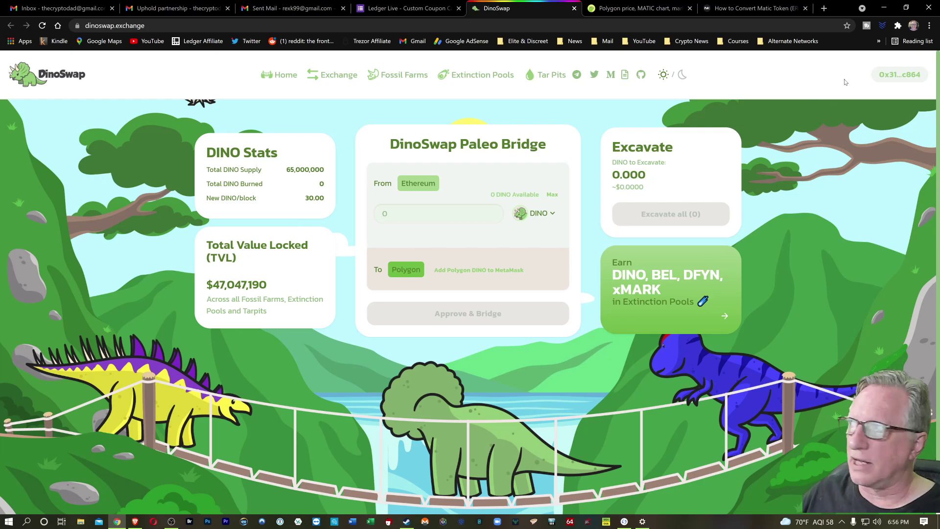
Check the MetaMask wallet and the Ethereum account's token balances in Ledger Live.
left_click(898, 25)
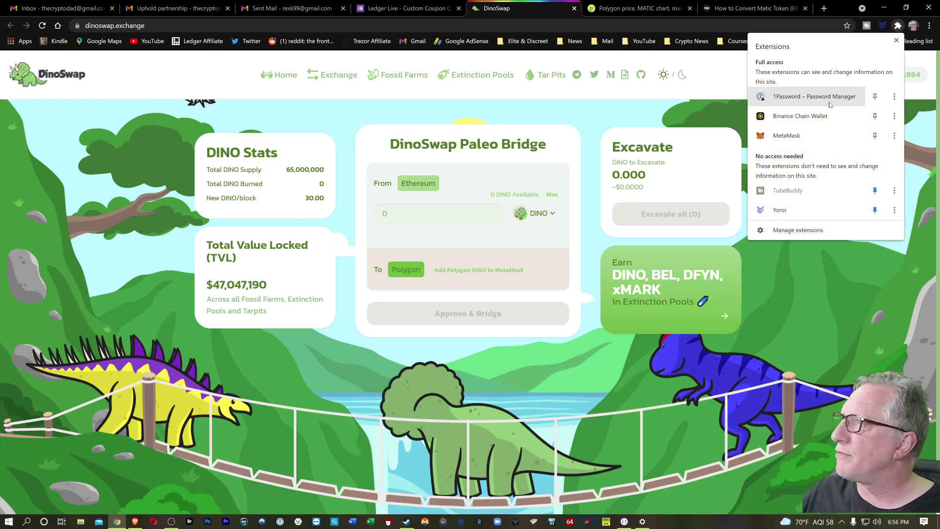
left_click(786, 136)
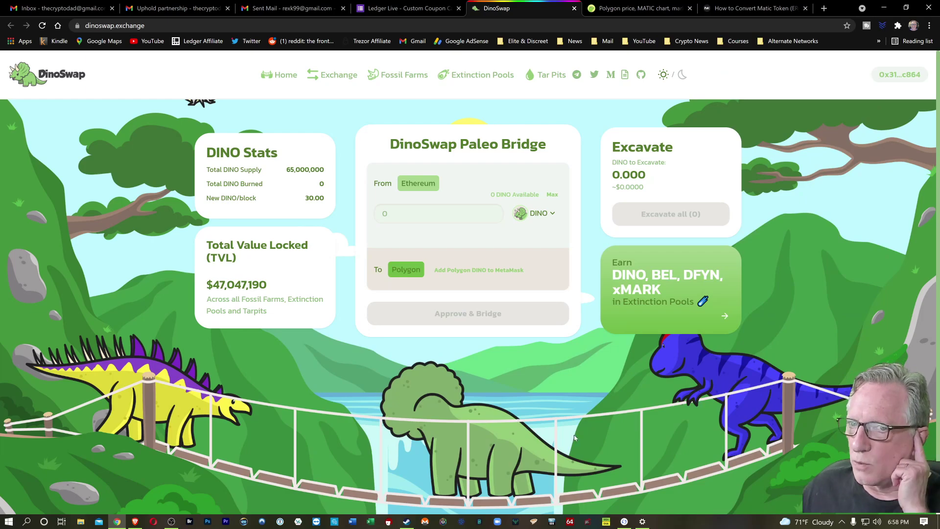
left_click(624, 521)
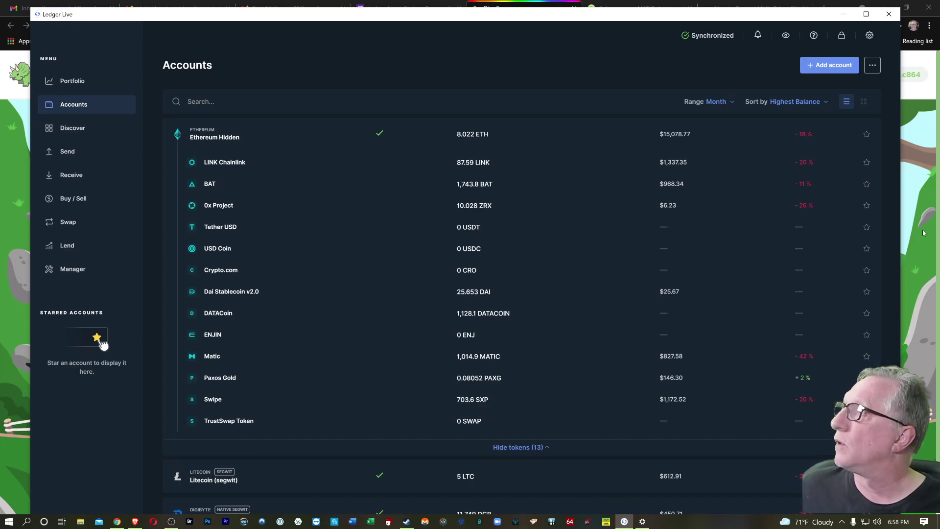
left_click(842, 15)
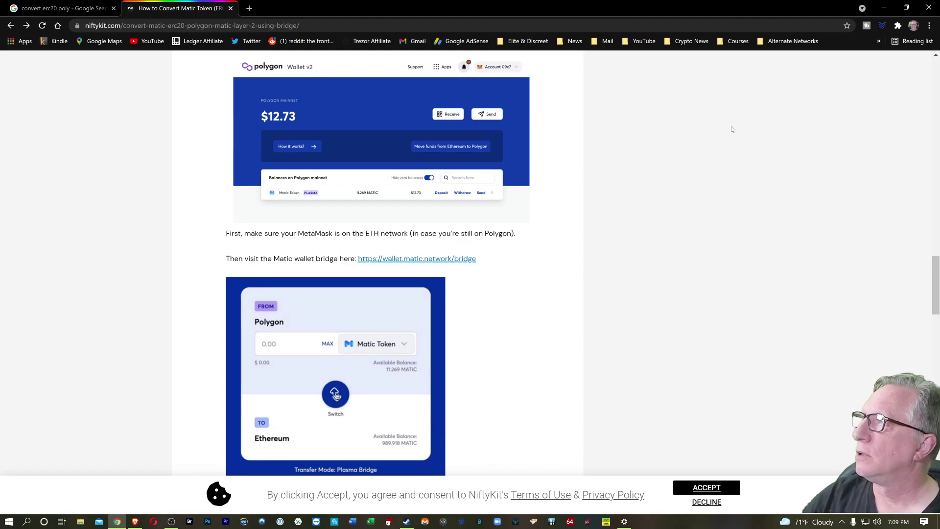
Start connecting a hardware wallet to MetaMask, choosing Ledger as the device.
left_click(897, 25)
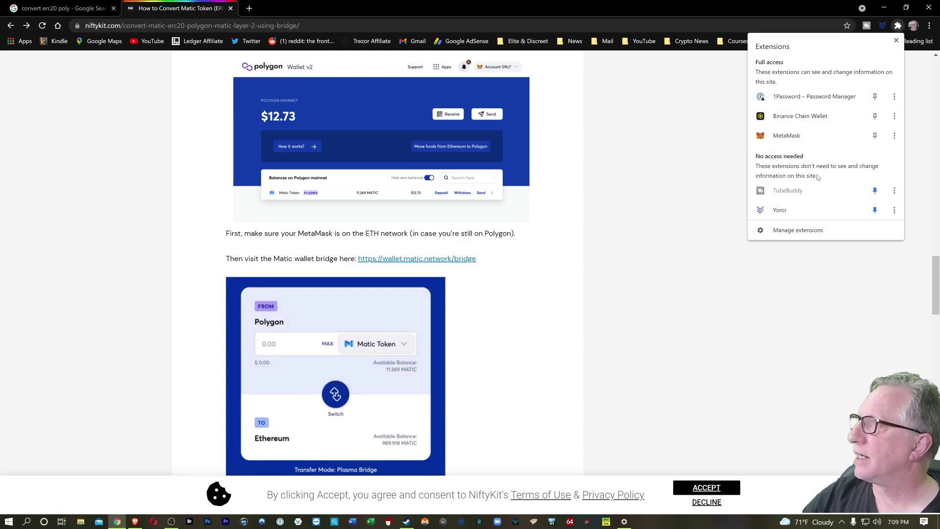
left_click(788, 137)
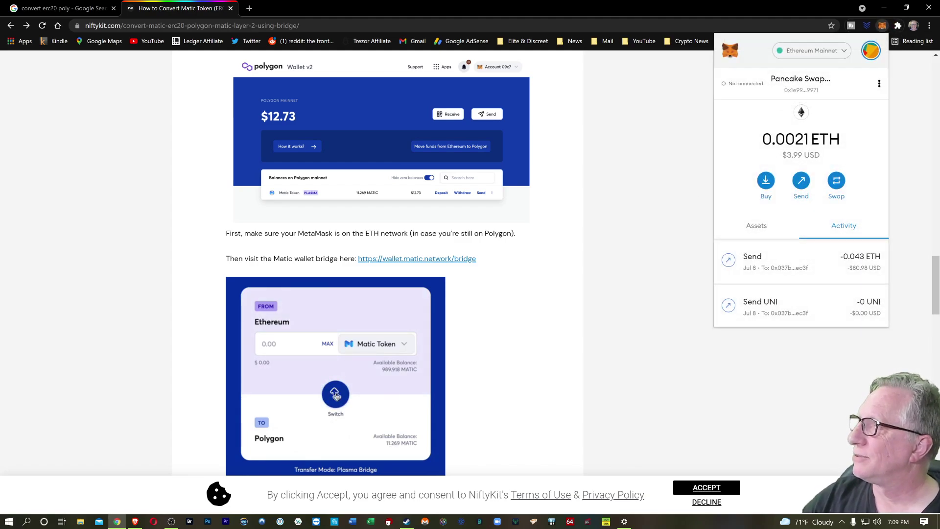
left_click(871, 55)
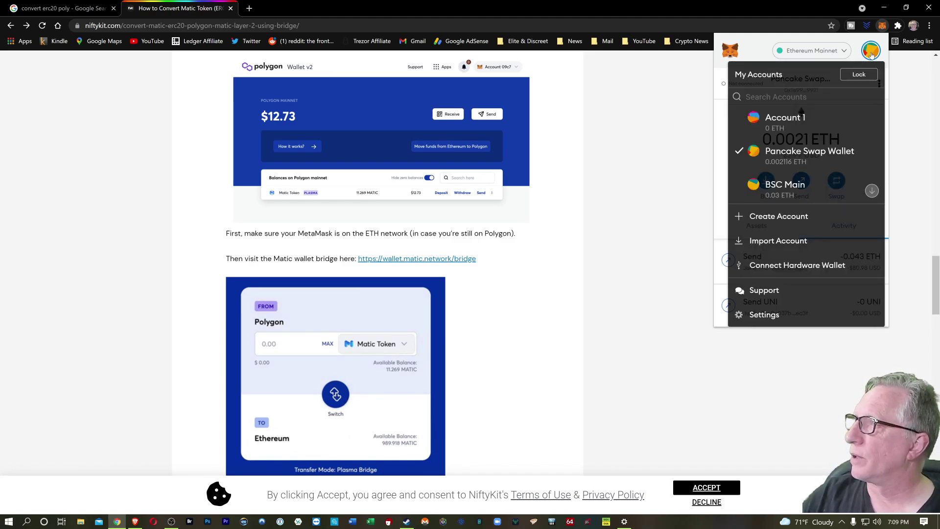
left_click(794, 264)
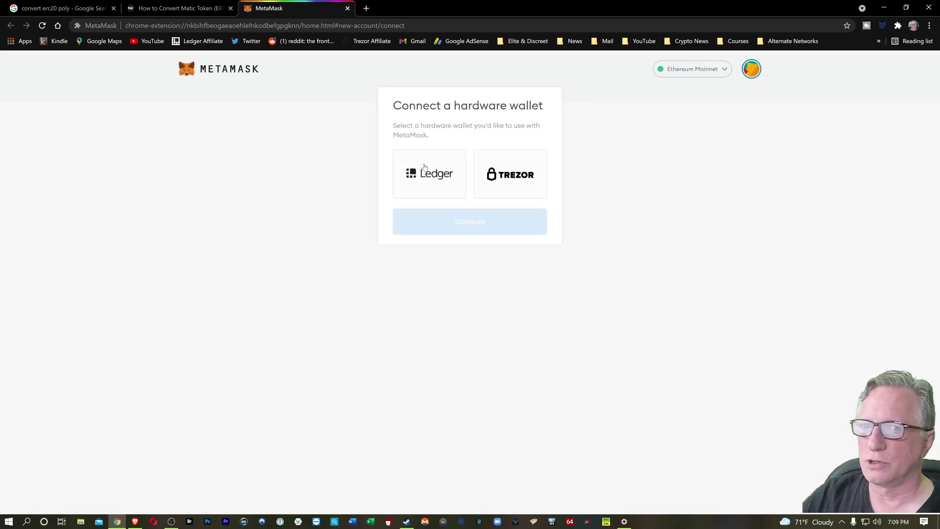
left_click(424, 167)
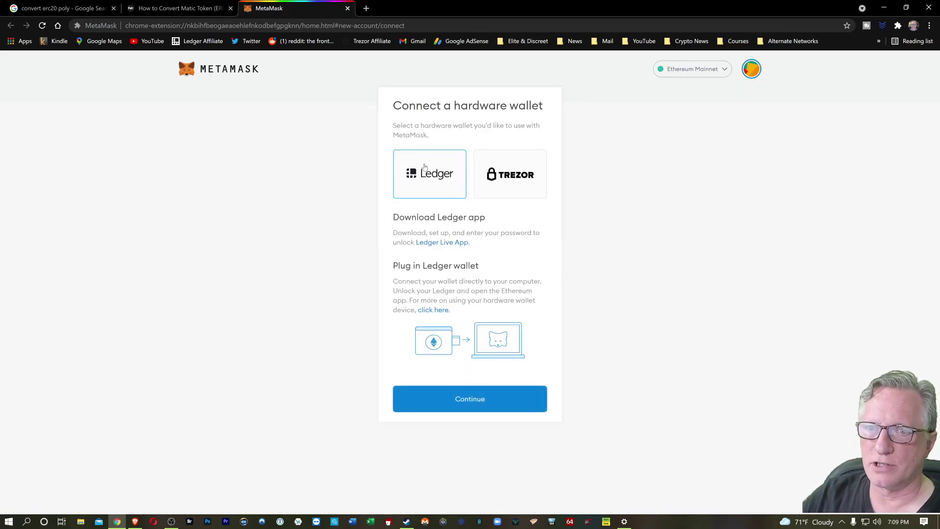
left_click(468, 401)
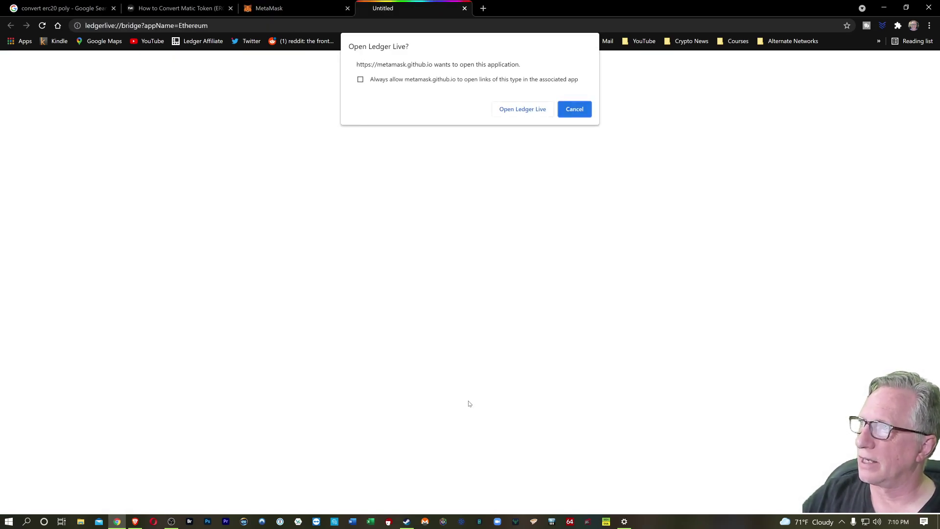
Allow Ledger Live to launch, unlock it with the account password, and open the Ethereum device bridge.
left_click(518, 114)
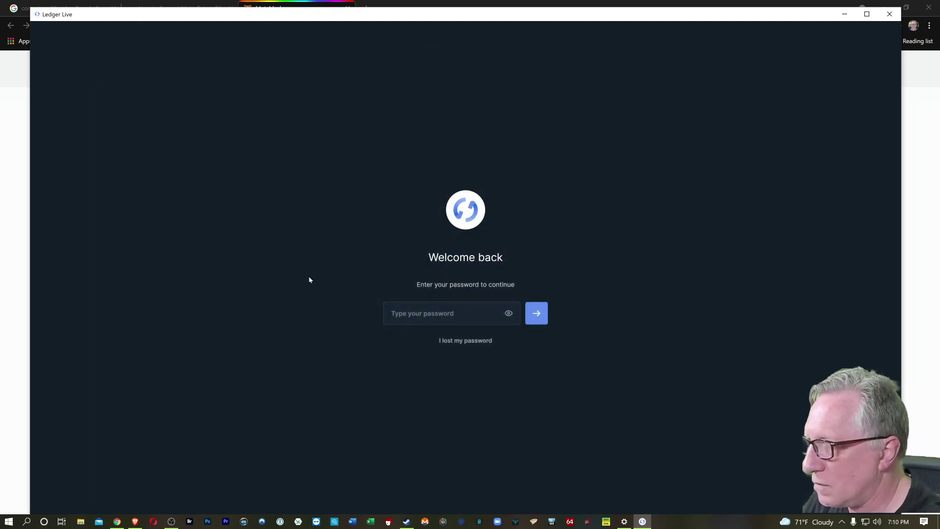
left_click(416, 314)
key("ctrl+v")
key("Return")
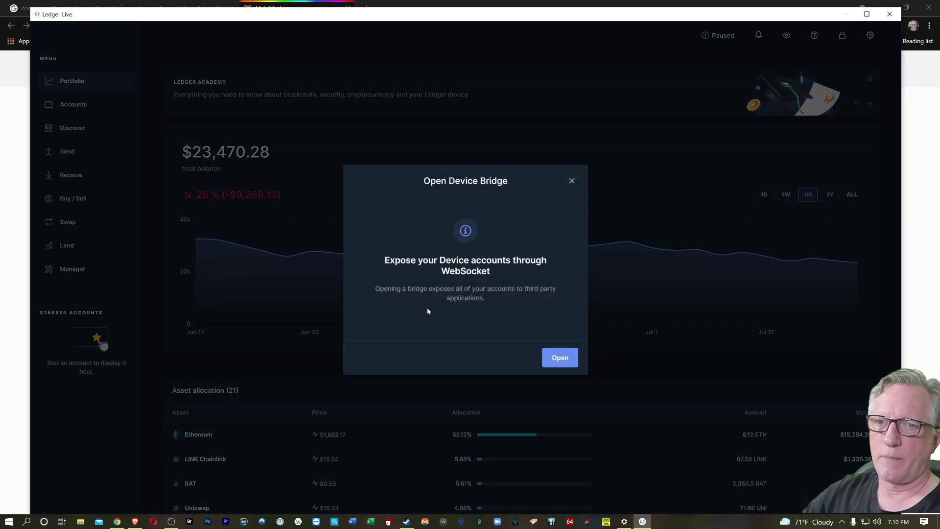
left_click(559, 357)
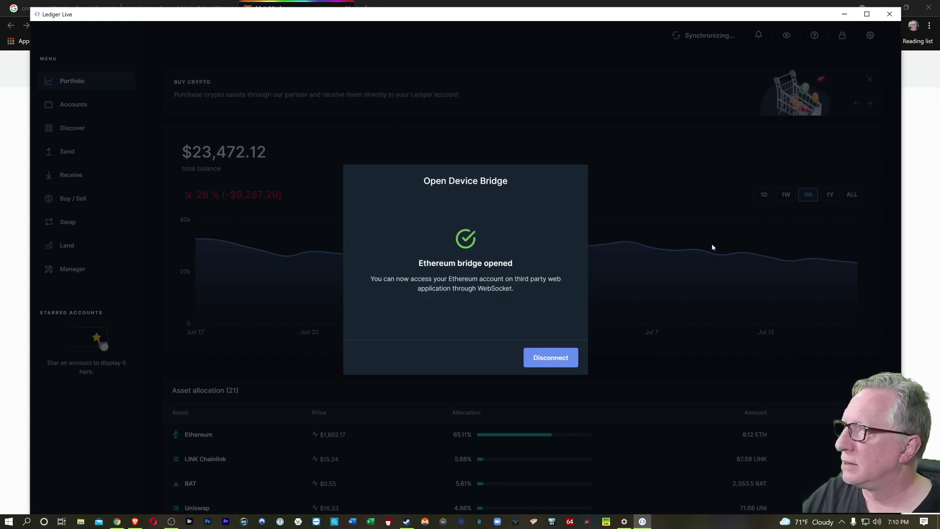
Return to MetaMask, unlock the first listed Ledger account (0x19...78bd), and review its token assets.
left_click(844, 14)
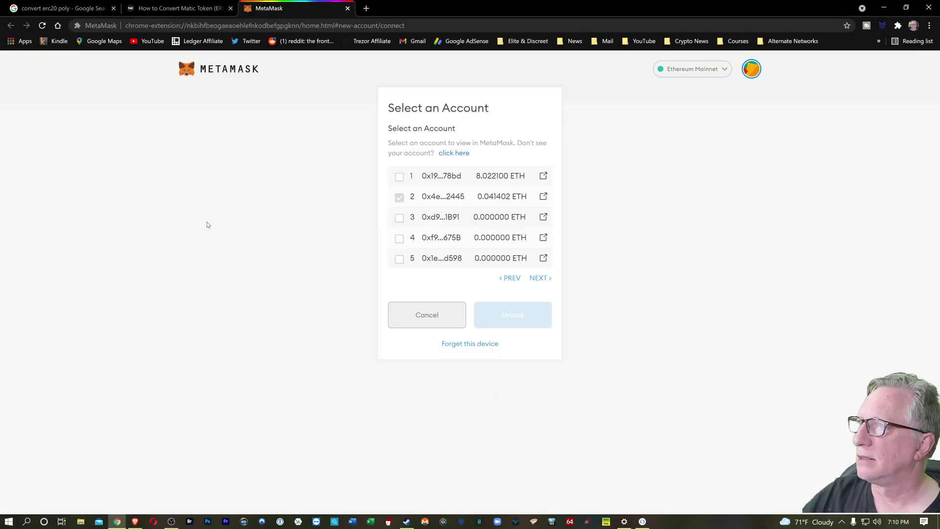
left_click(400, 176)
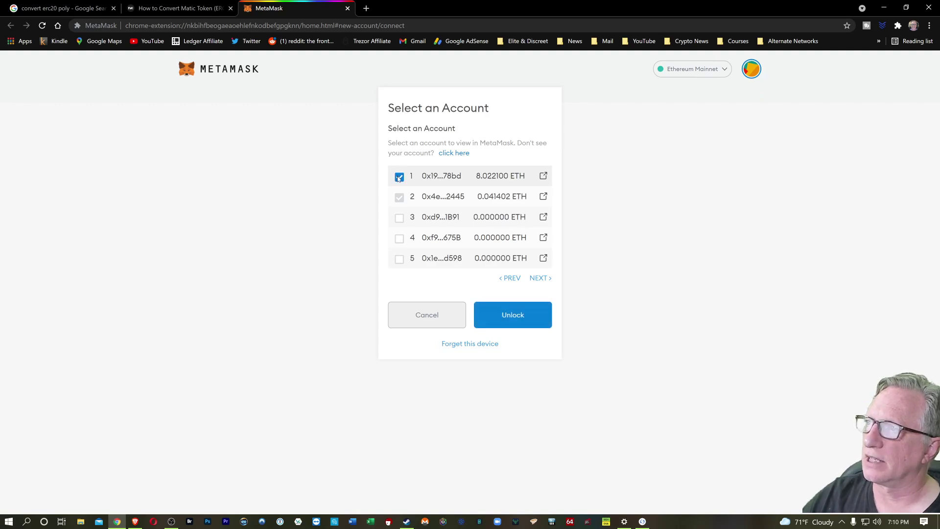
left_click(512, 315)
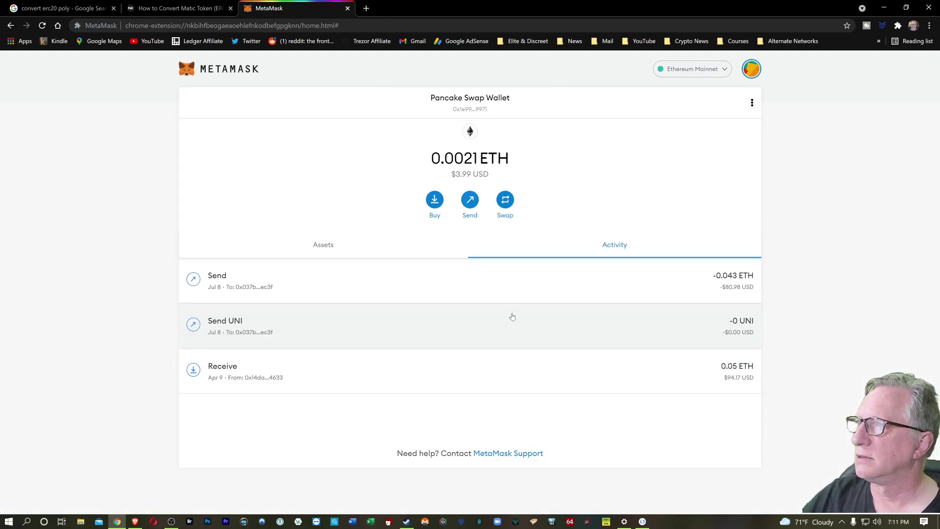
left_click(323, 245)
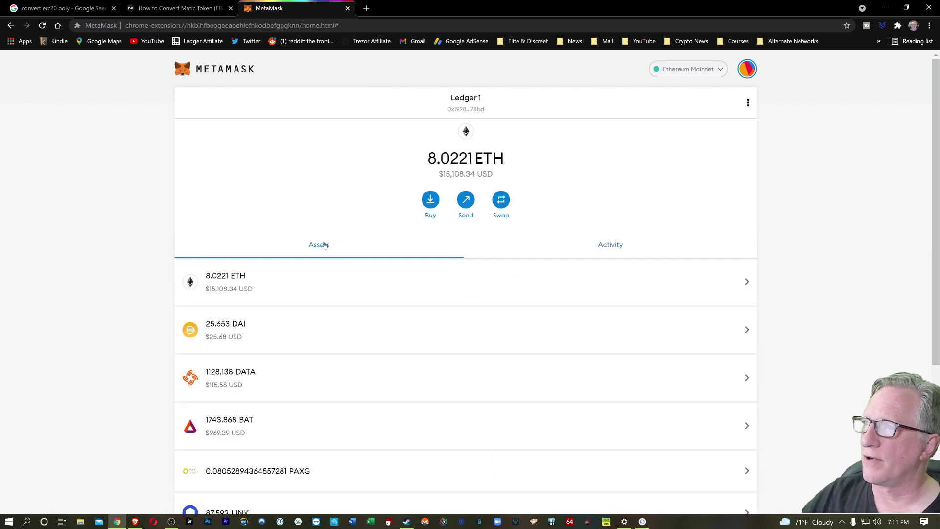
scroll(334, 293, "down", 4)
scroll(347, 327, "up", 4)
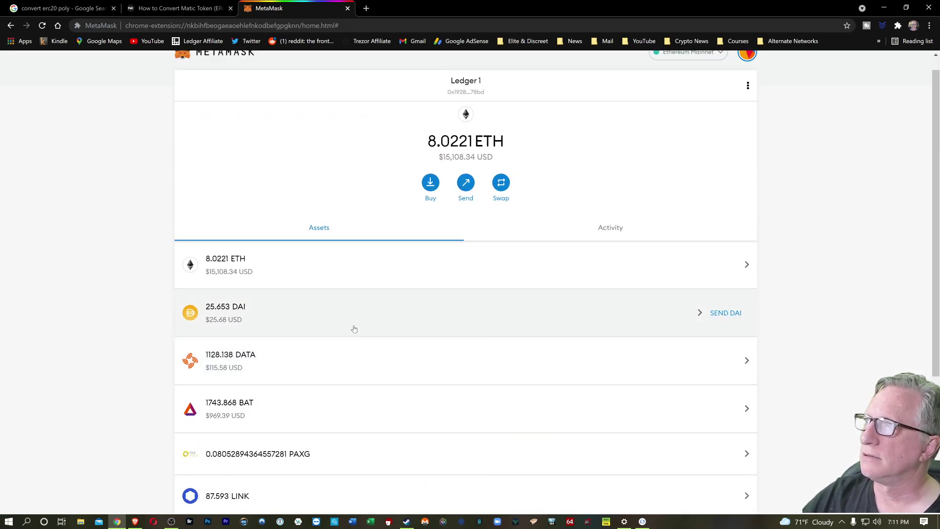
Open the Matic wallet bridge from the conversion guide and log in with MetaMask, connecting Ledger 1 and signing the login message.
left_click(179, 8)
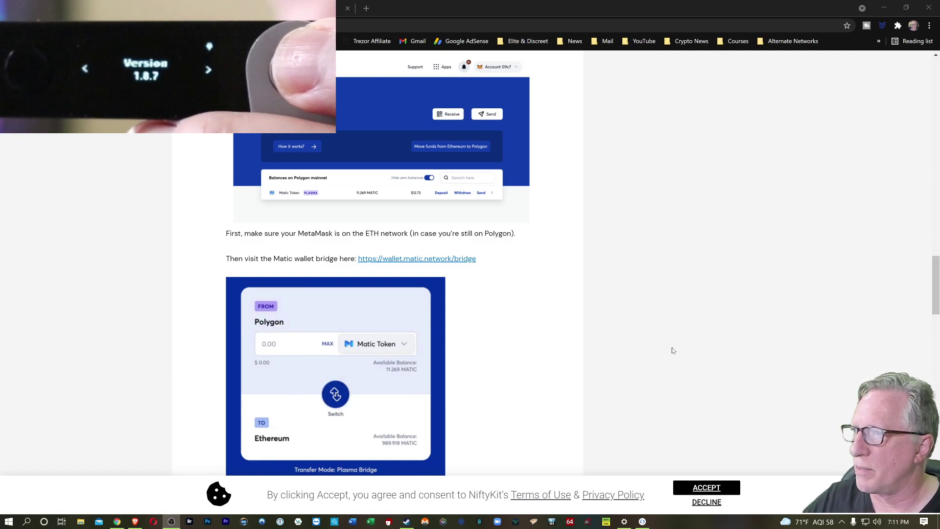
left_click(436, 261)
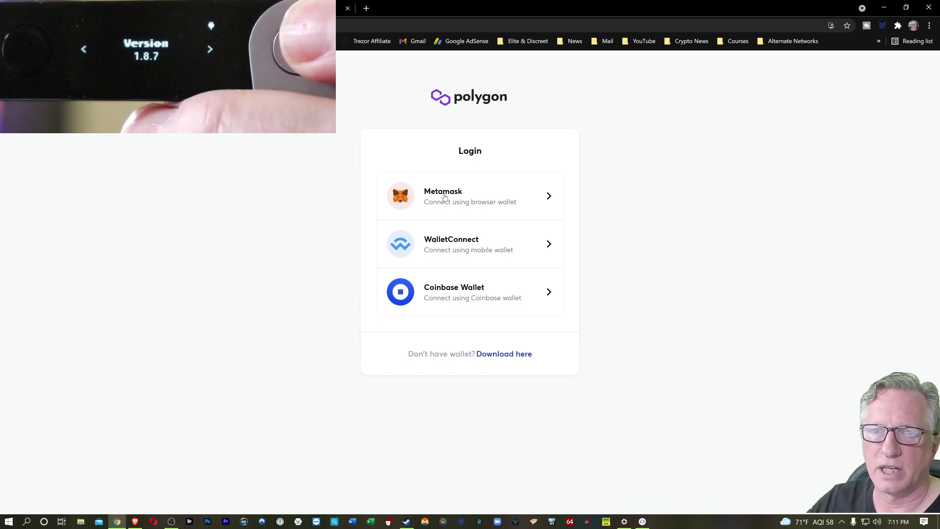
left_click(440, 198)
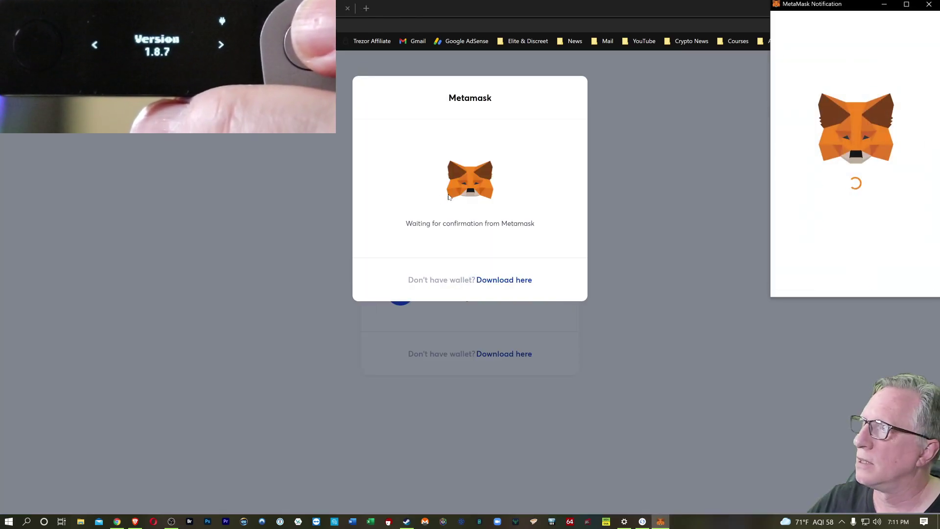
scroll(937, 198, "down", 3)
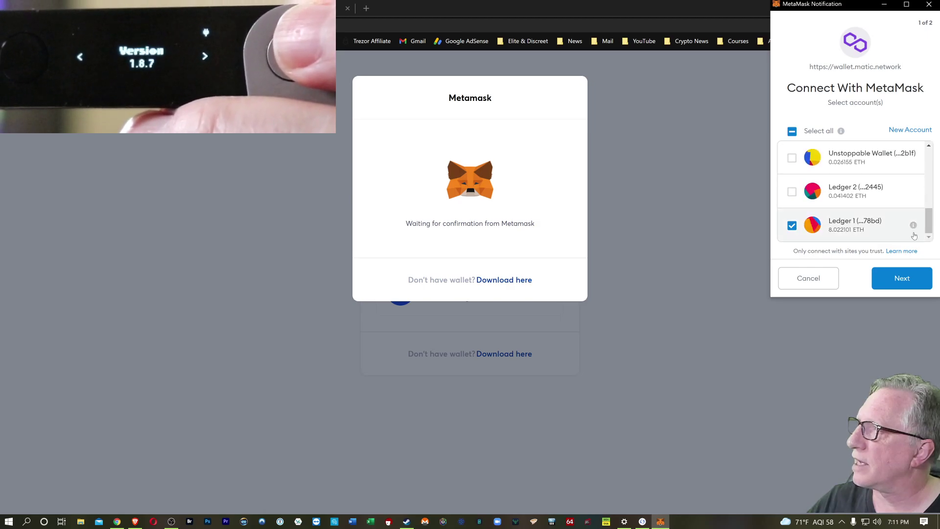
left_click(900, 280)
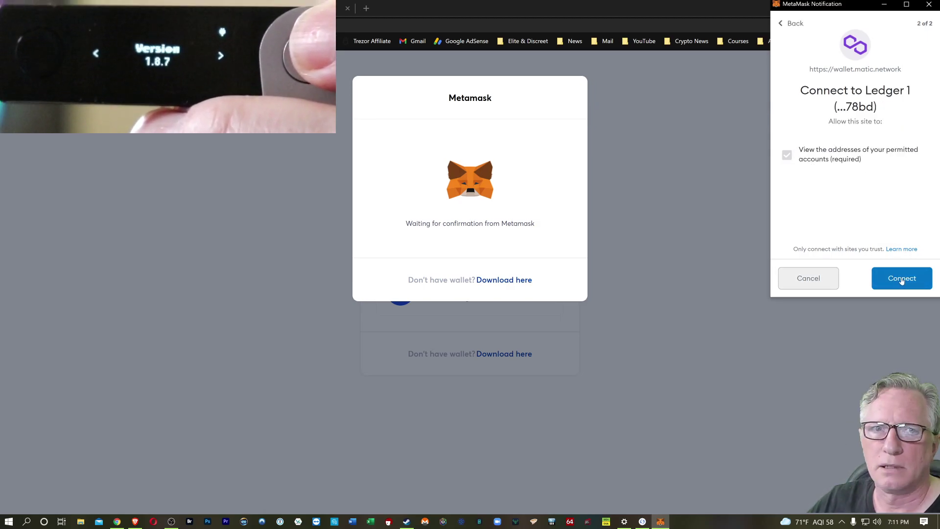
left_click(902, 279)
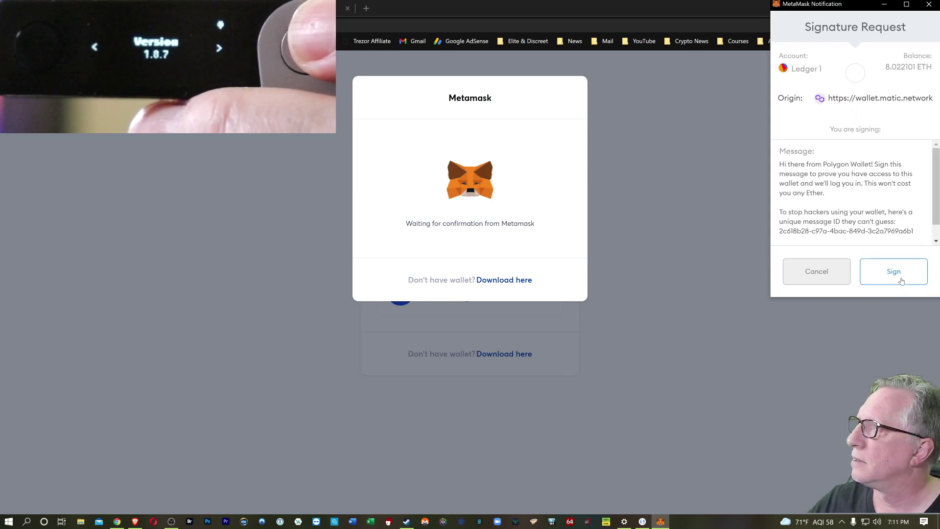
left_click(891, 272)
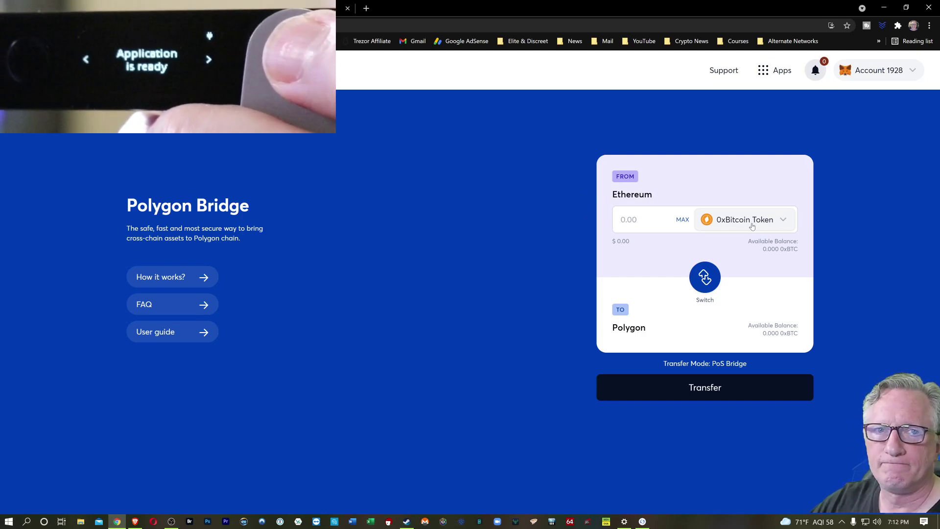
Choose Matic Token as the token to transfer from Ethereum to Polygon and set the amount to 500.
left_click(785, 222)
scroll(460, 325, "down", 4)
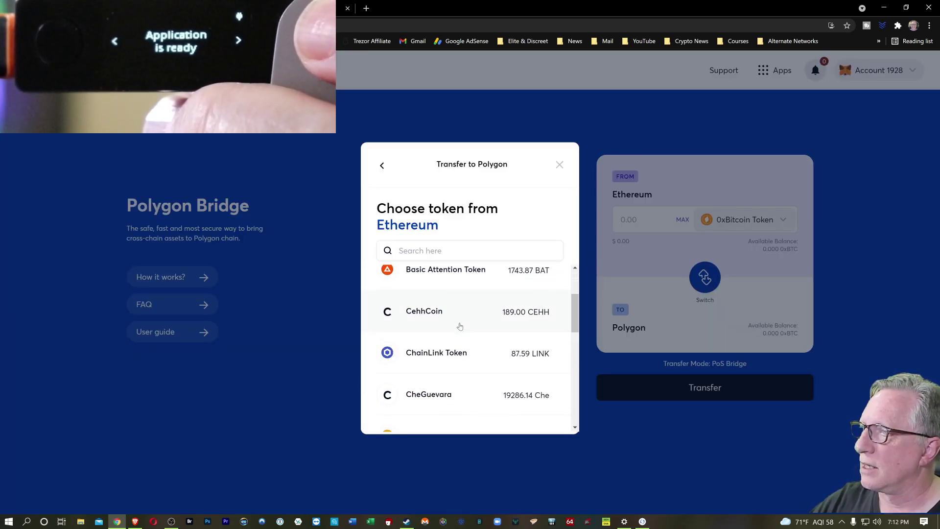
scroll(462, 328, "down", 4)
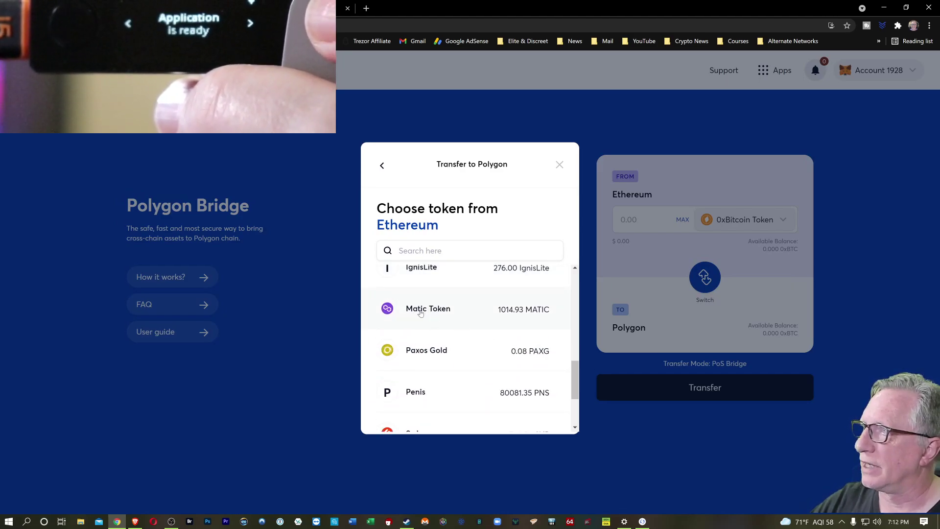
left_click(420, 313)
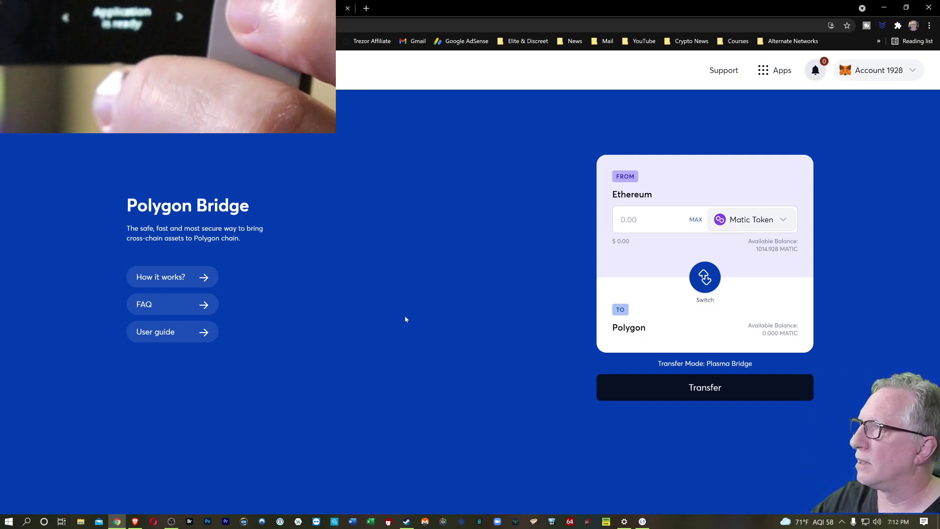
left_click(696, 220)
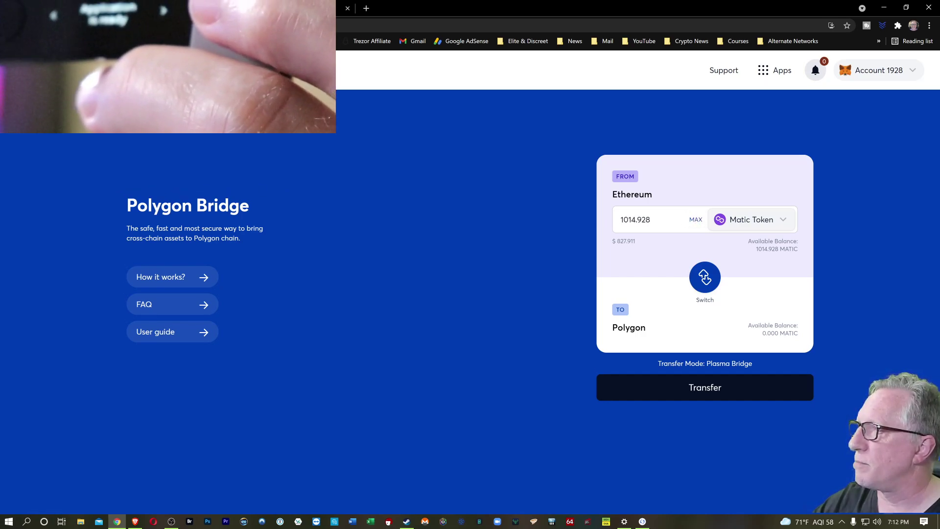
left_click_drag(651, 219, 612, 215)
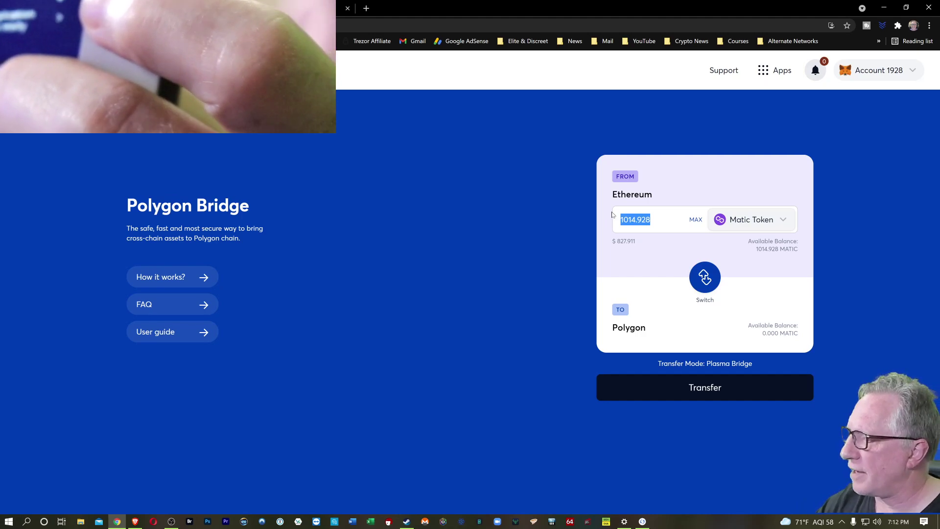
type("500")
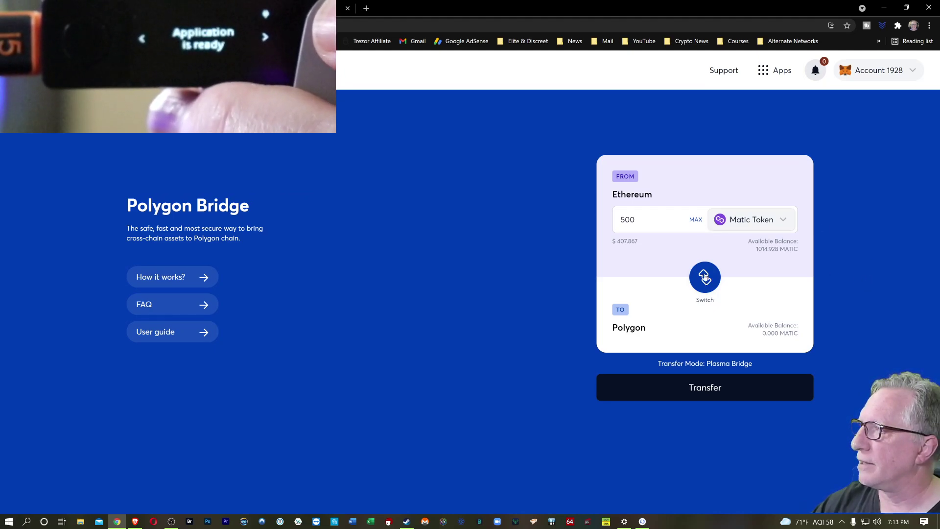
Start the 500 MATIC transfer, accept its notice and fee overview, and approve the spending permission in MetaMask.
left_click(713, 388)
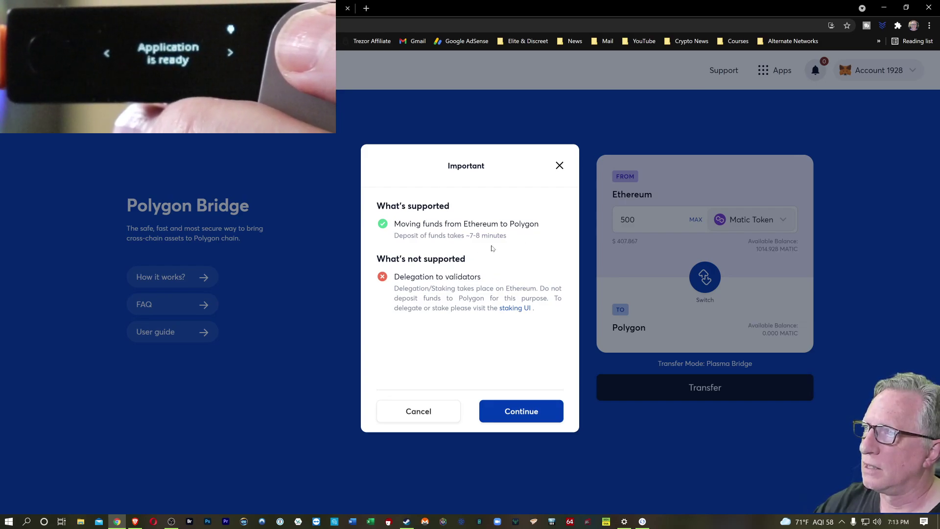
left_click(522, 413)
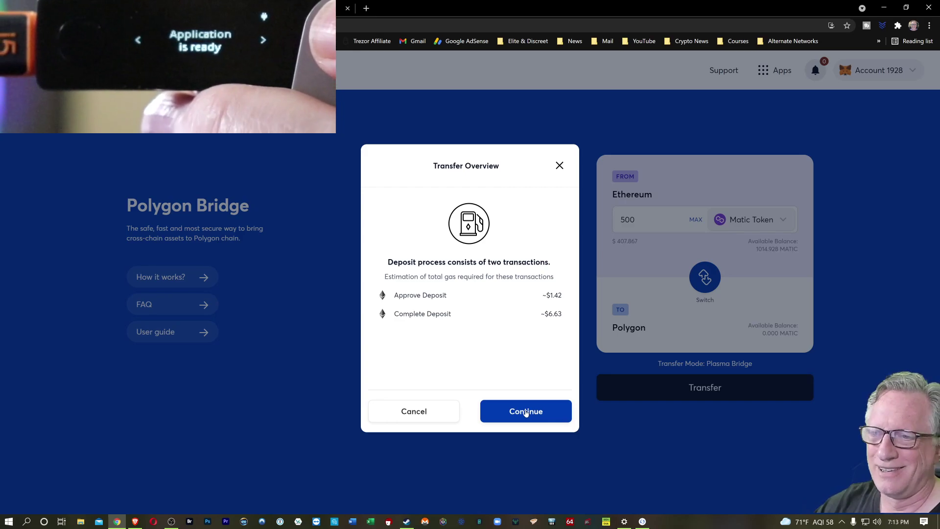
left_click(528, 413)
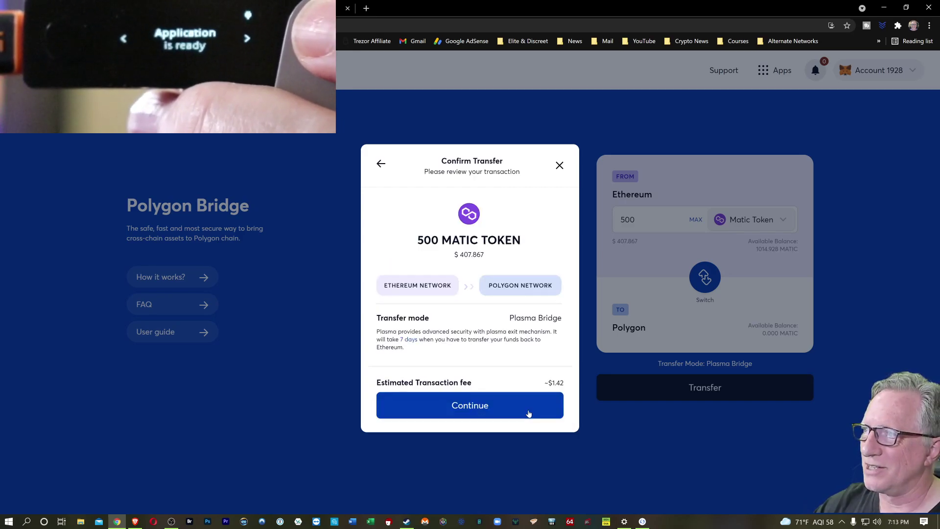
left_click(477, 406)
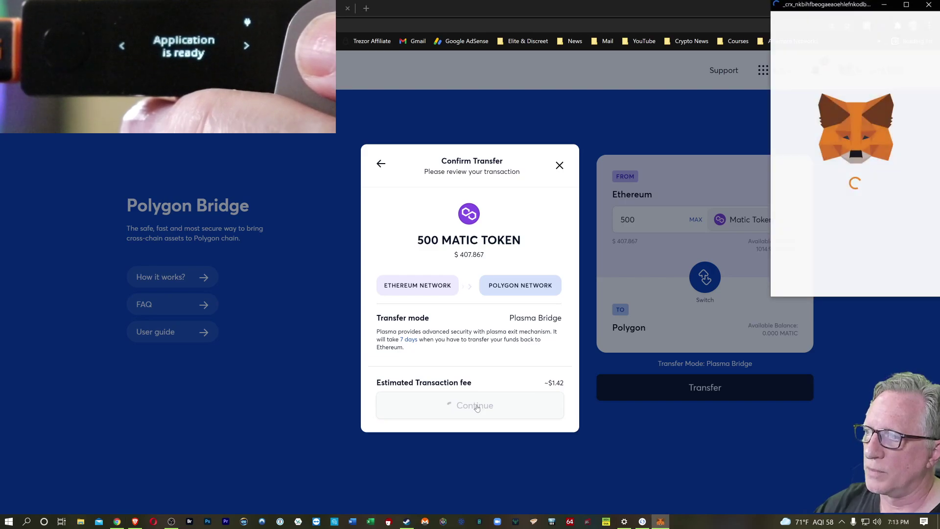
scroll(927, 219, "down", 2)
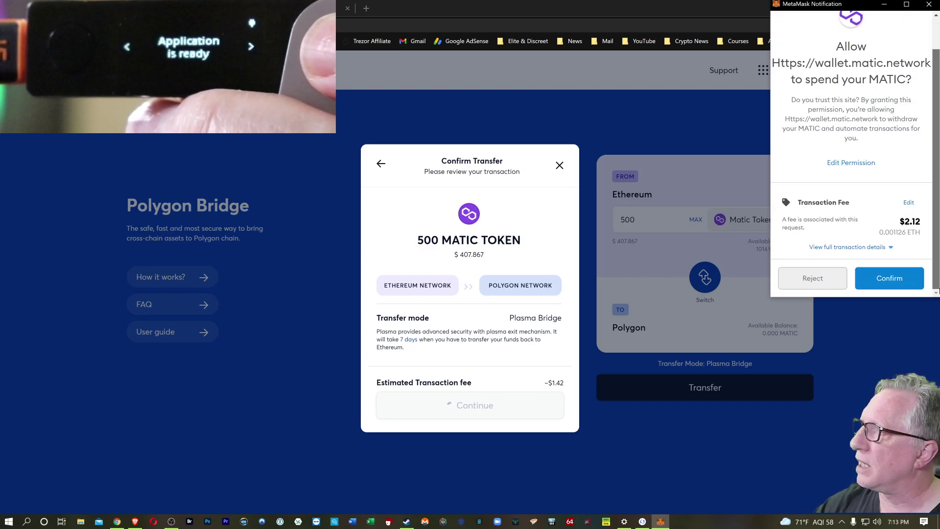
left_click(889, 278)
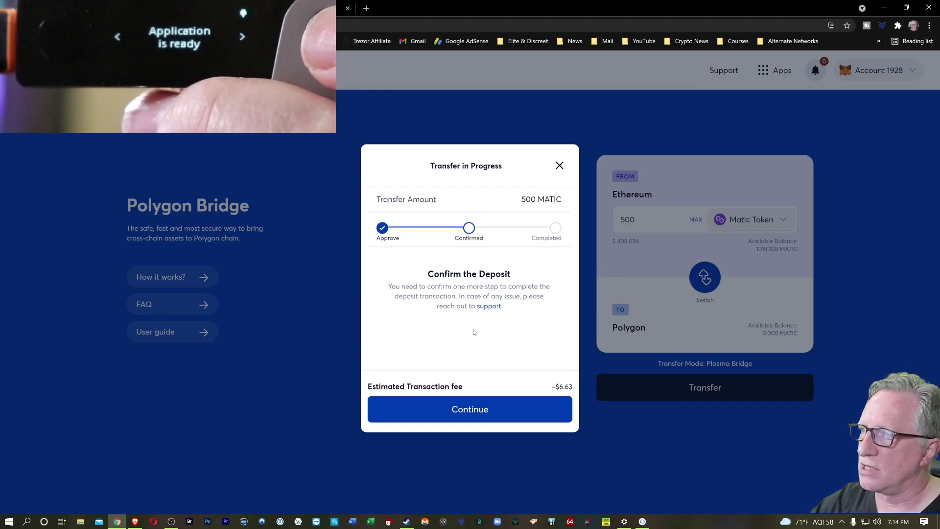
Submit the 500 MATIC deposit to Polygon and confirm its transaction in MetaMask, repeating the submission once.
left_click(466, 411)
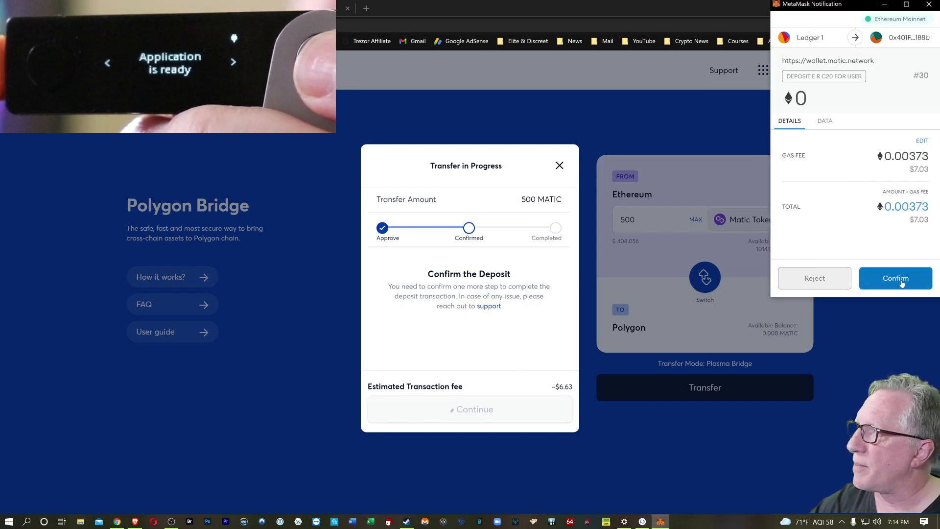
left_click(886, 286)
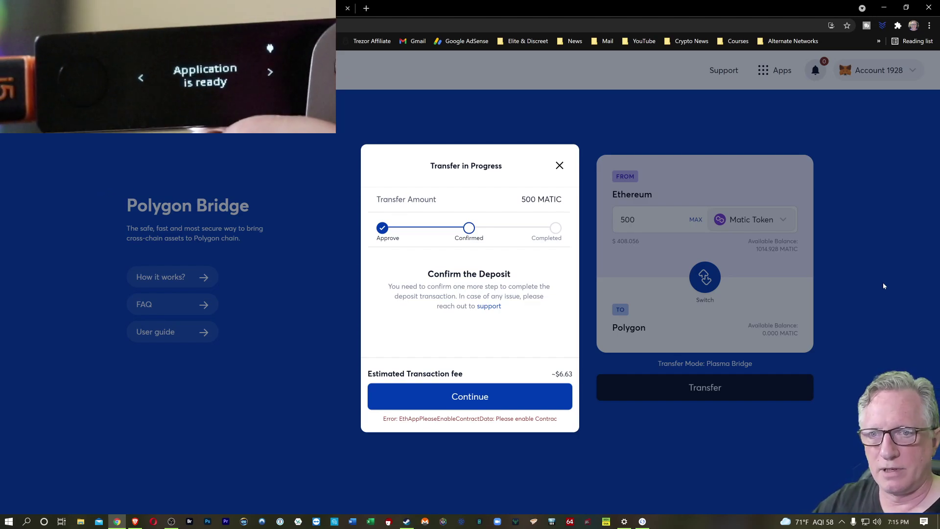
left_click(470, 398)
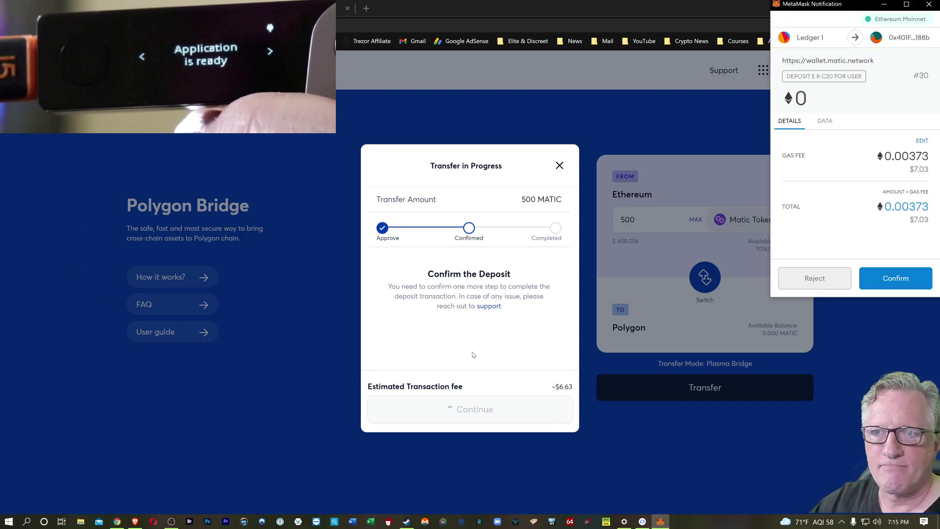
left_click(904, 286)
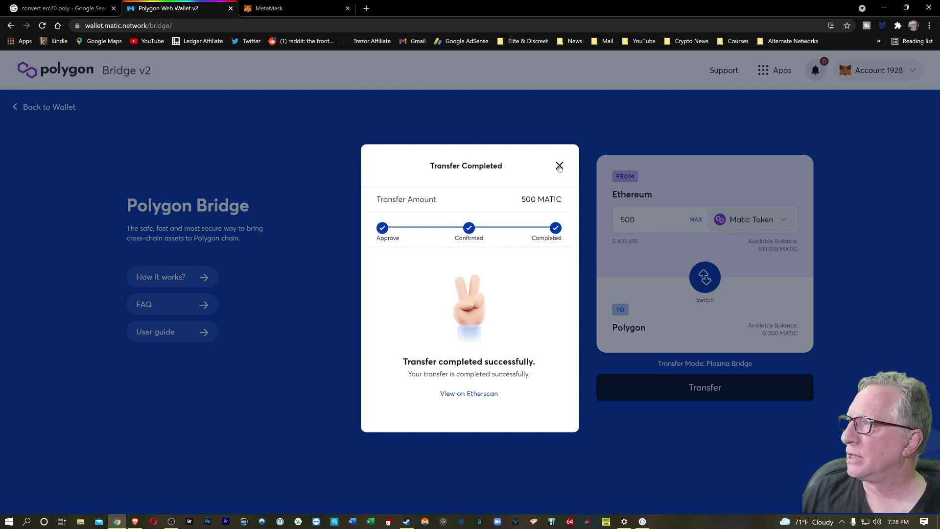
View the completed transfer on Etherscan, and switch the MetaMask wallet to Matic Mainnet.
left_click(469, 393)
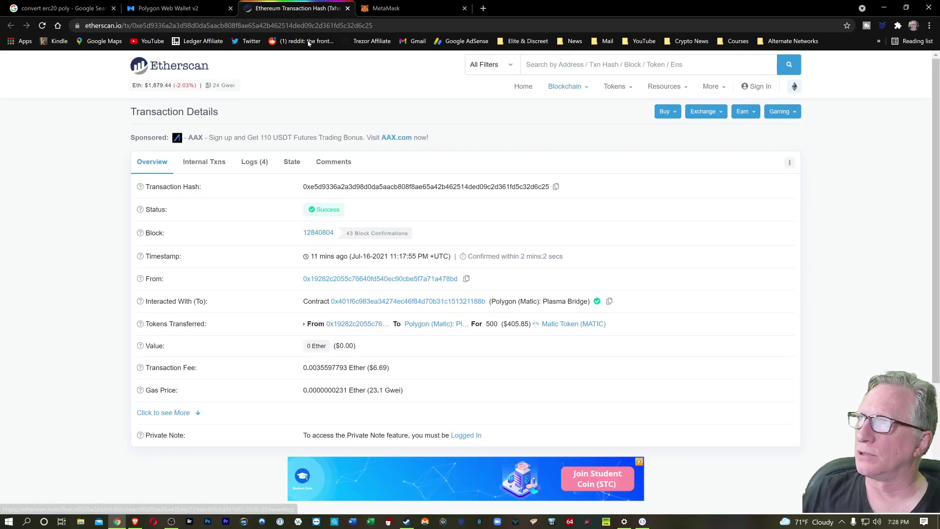
left_click(386, 9)
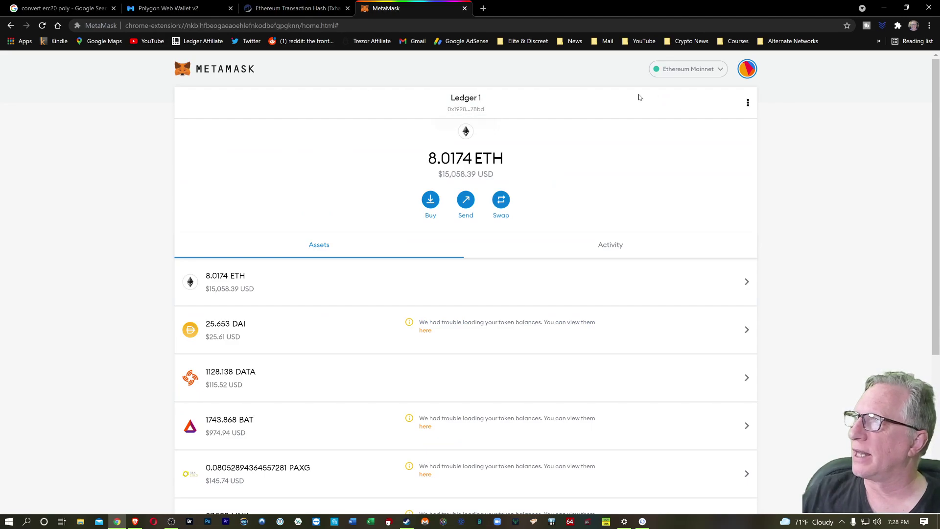
left_click(715, 69)
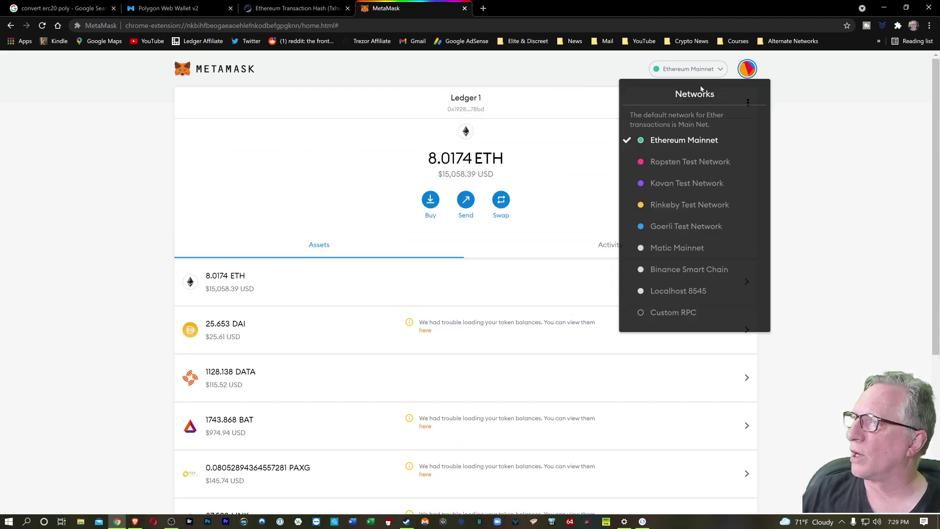
left_click(680, 252)
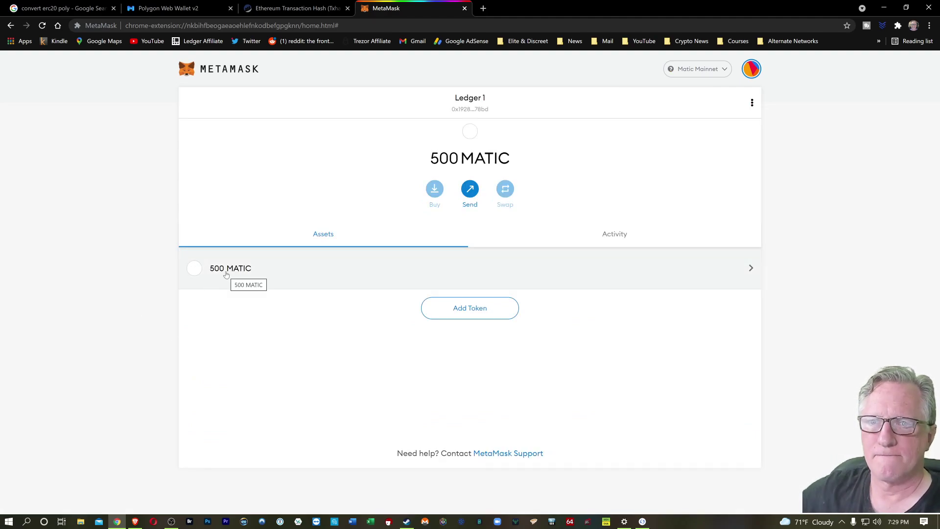
Open the copied address dinoswap.exchange in a new tab and go to the DinoSwap Exchange page.
left_click(483, 8)
right_click(249, 26)
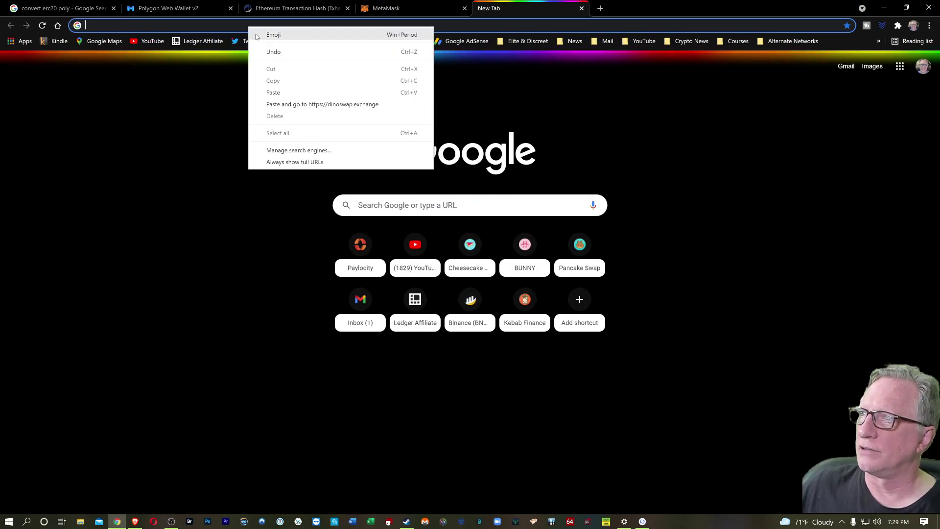
left_click(294, 104)
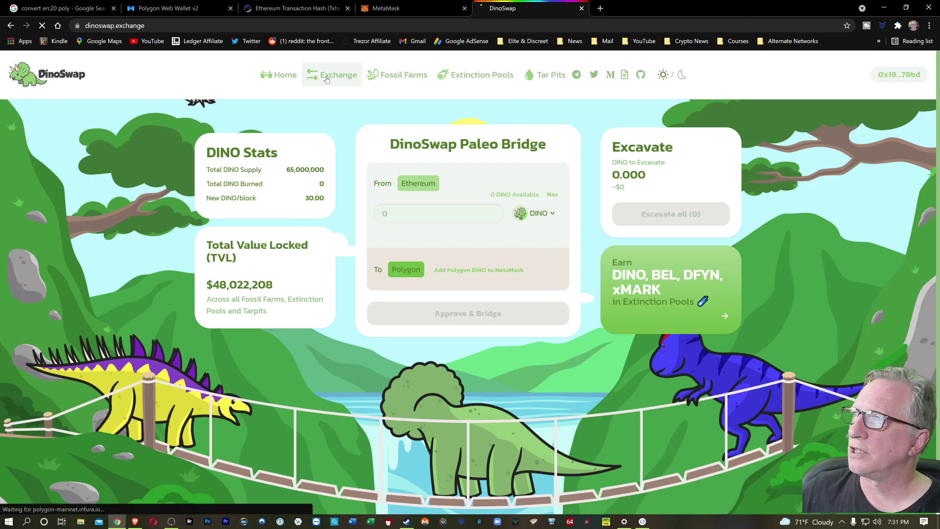
left_click(328, 78)
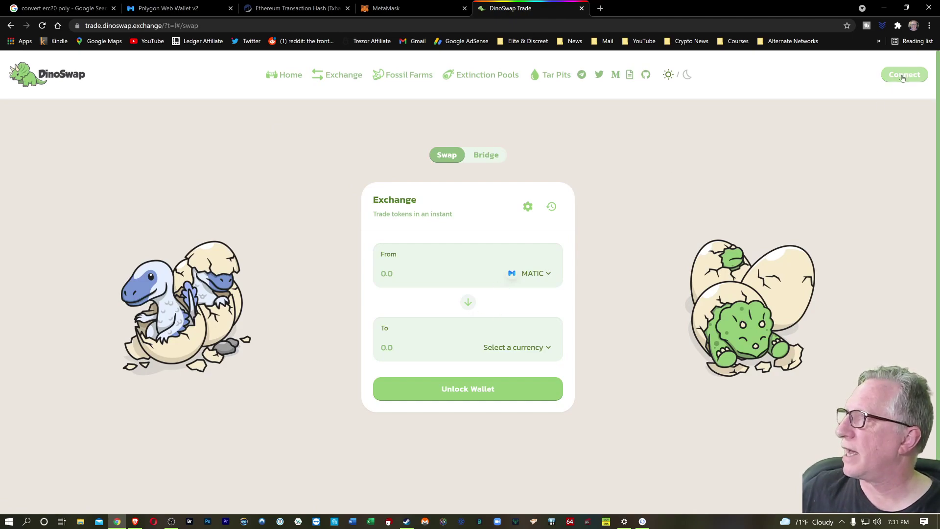
Connect the DinoSwap exchange to MetaMask using only the Ledger 1 account and approve the connection.
left_click(902, 78)
left_click(508, 297)
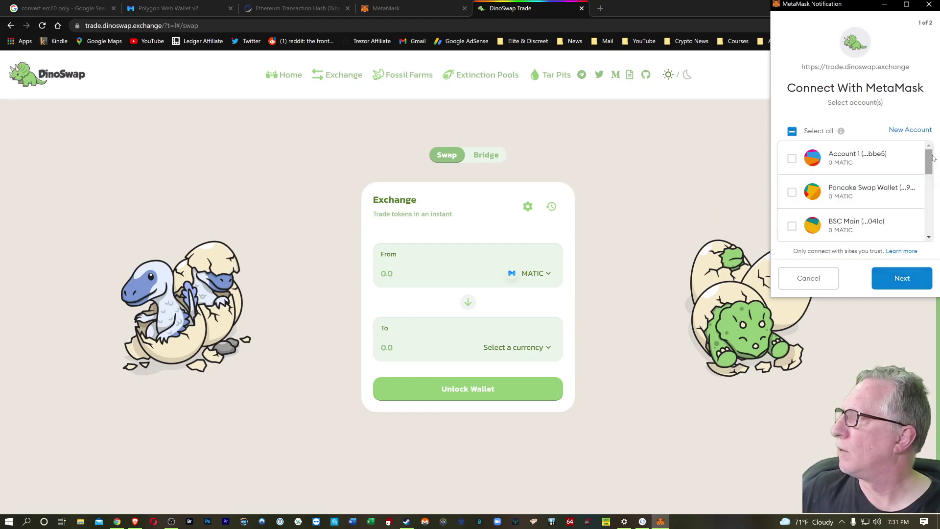
left_click_drag(929, 162, 928, 225)
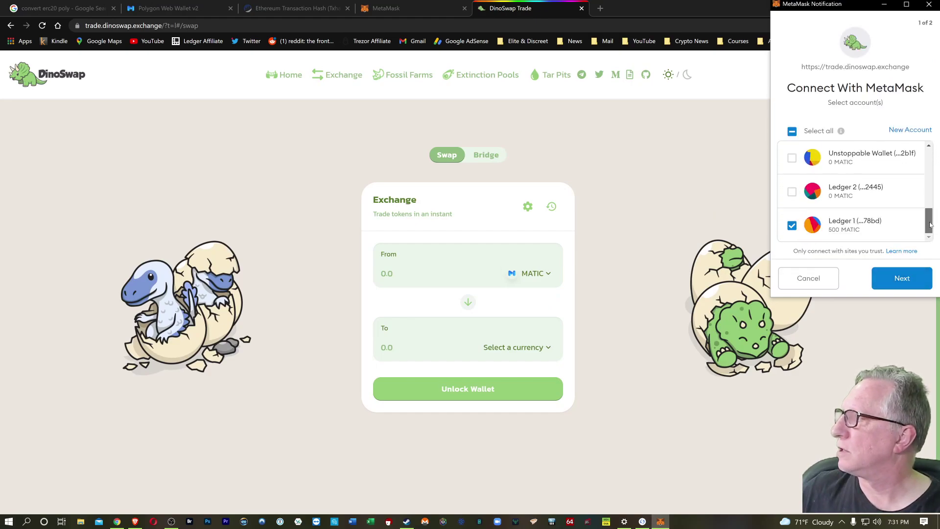
left_click(904, 282)
left_click(903, 280)
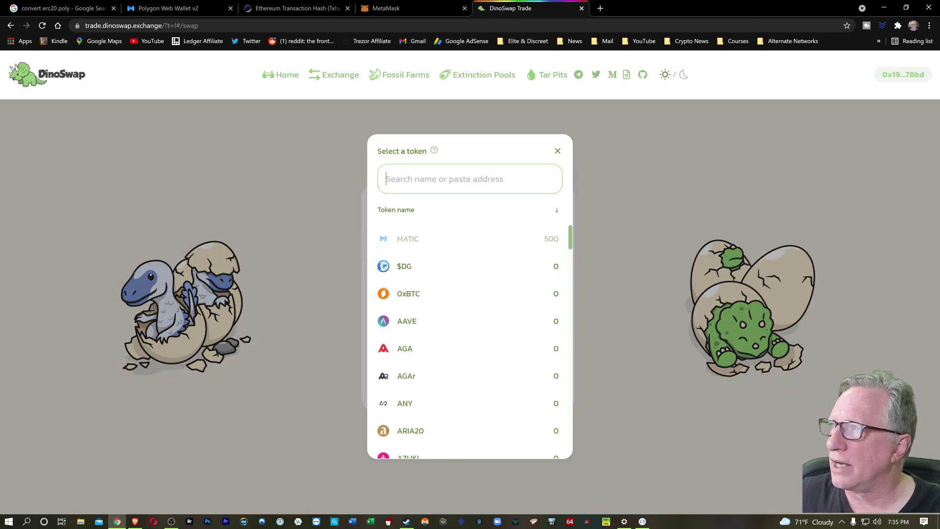
Choose WMATIC as the currency to receive, wrap 250 MATIC, and confirm the deposit in MetaMask.
type("w")
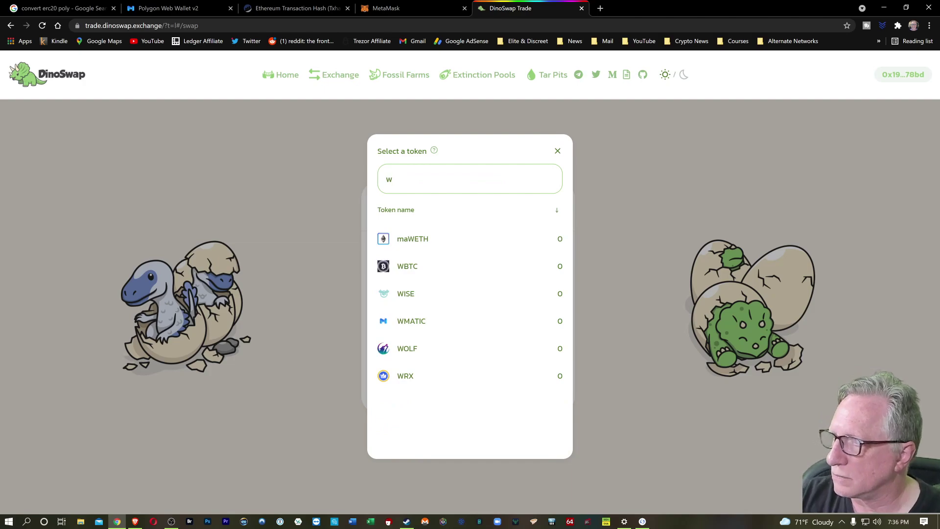
type("m")
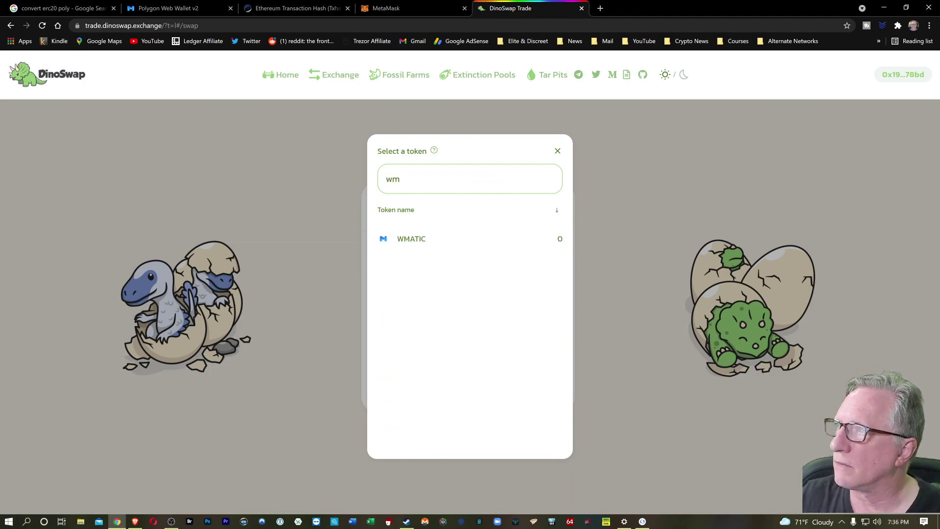
left_click(412, 239)
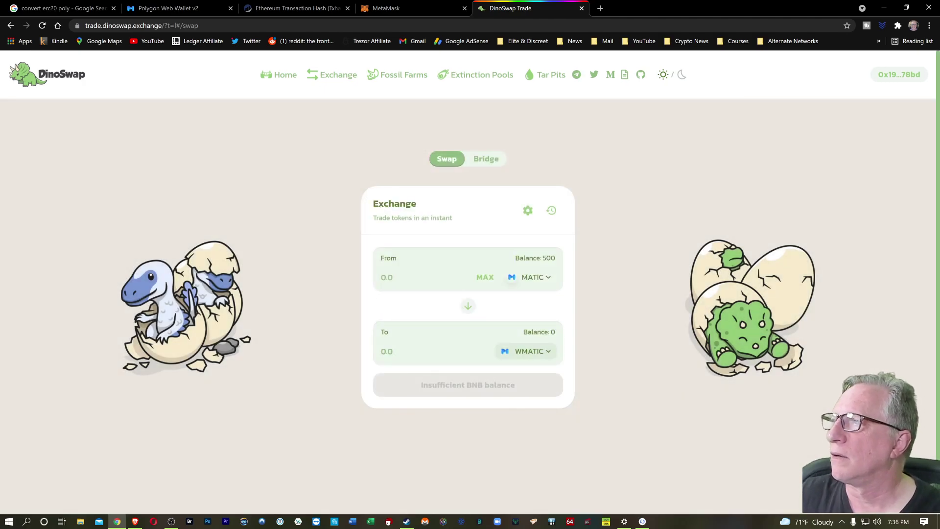
type("250")
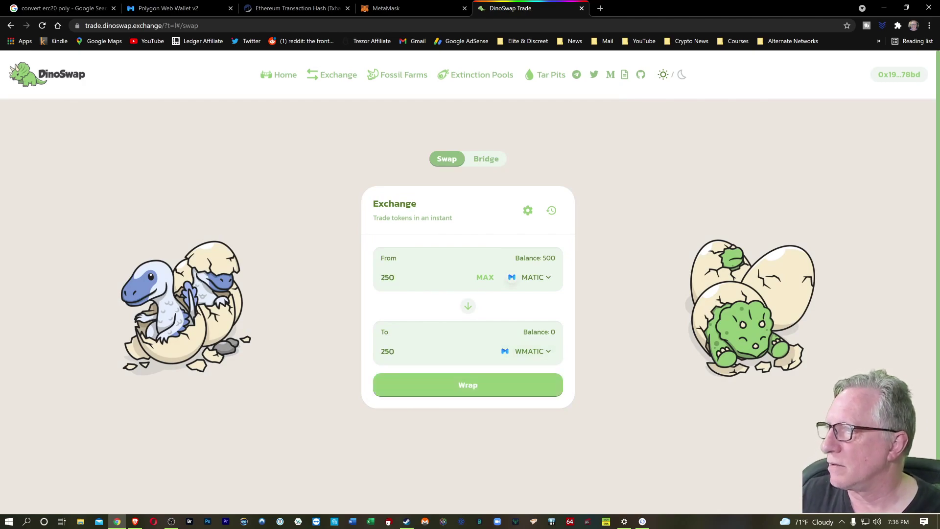
left_click(466, 386)
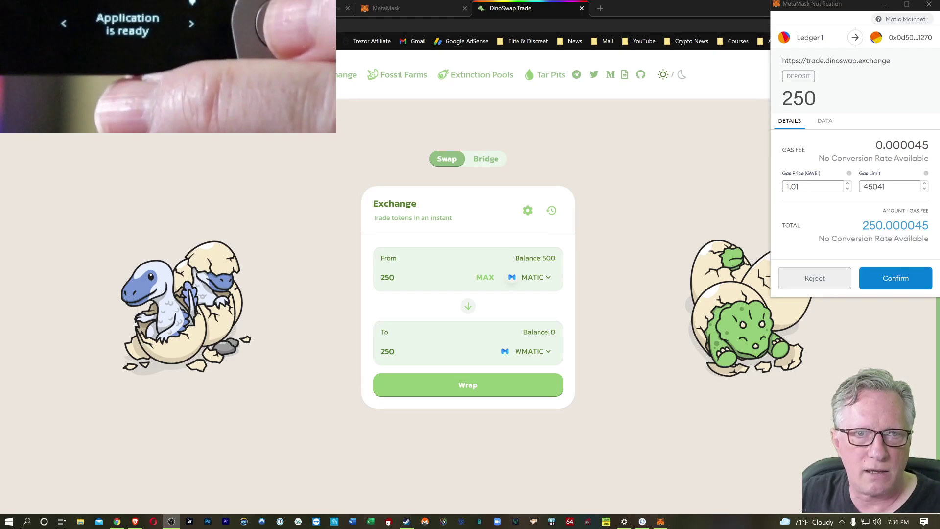
left_click(888, 282)
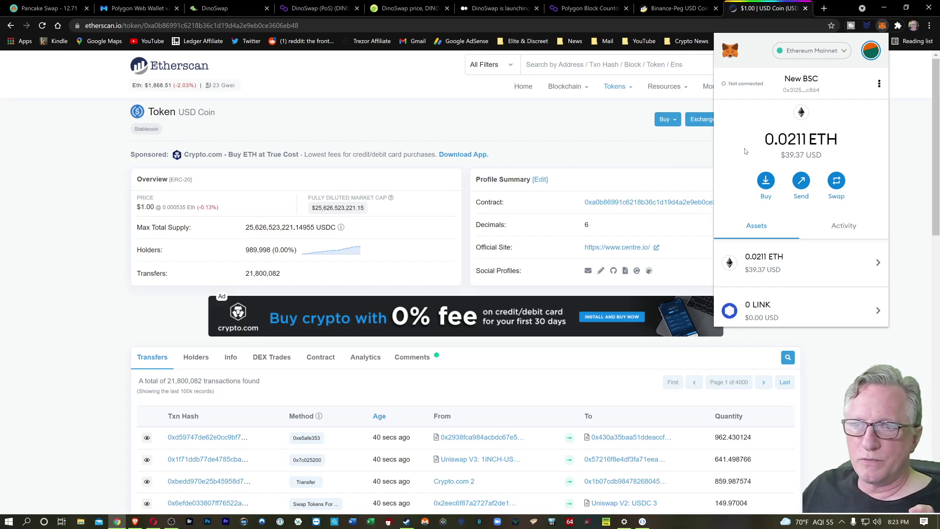
Switch MetaMask to Matic Mainnet and copy the New BSC account's address.
left_click(842, 51)
left_click(797, 232)
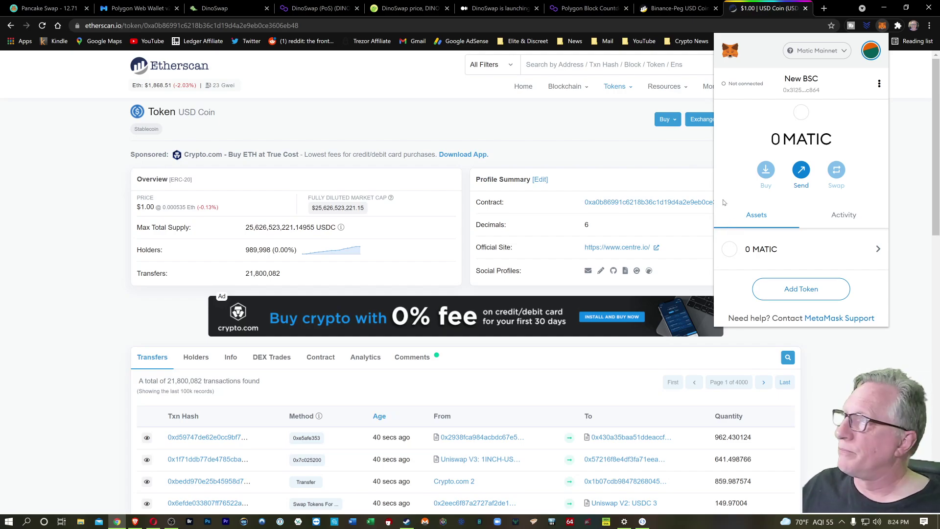
left_click(803, 85)
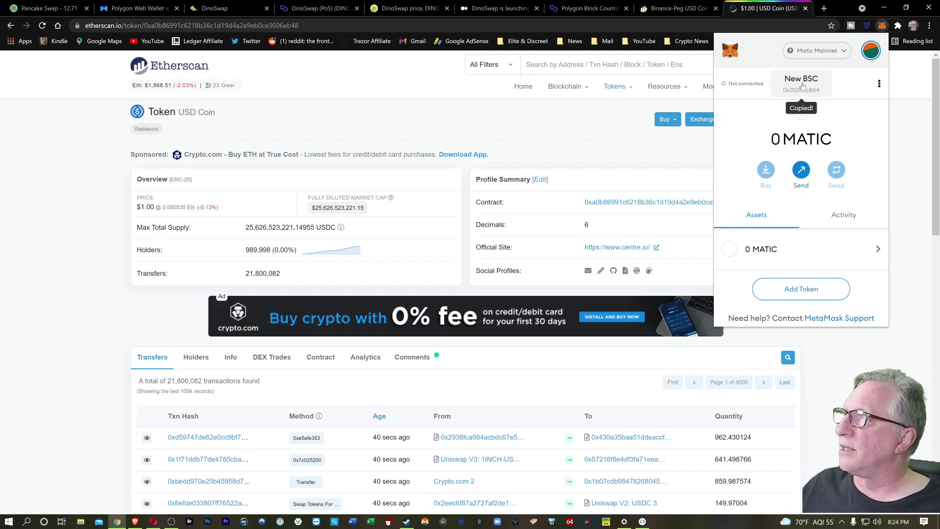
Switch MetaMask to the Ledger 1 account and view its assets.
left_click(871, 50)
scroll(820, 197, "down", 3)
scroll(820, 196, "down", 2)
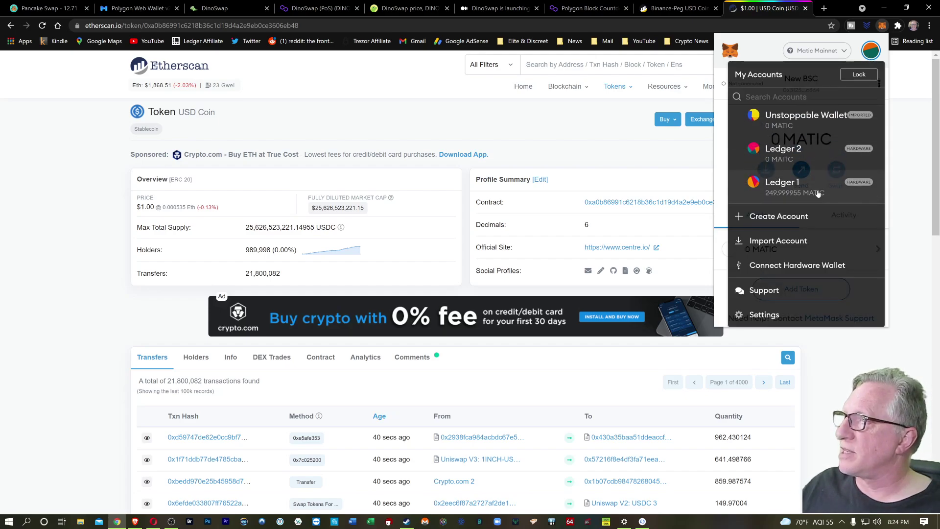
left_click(789, 186)
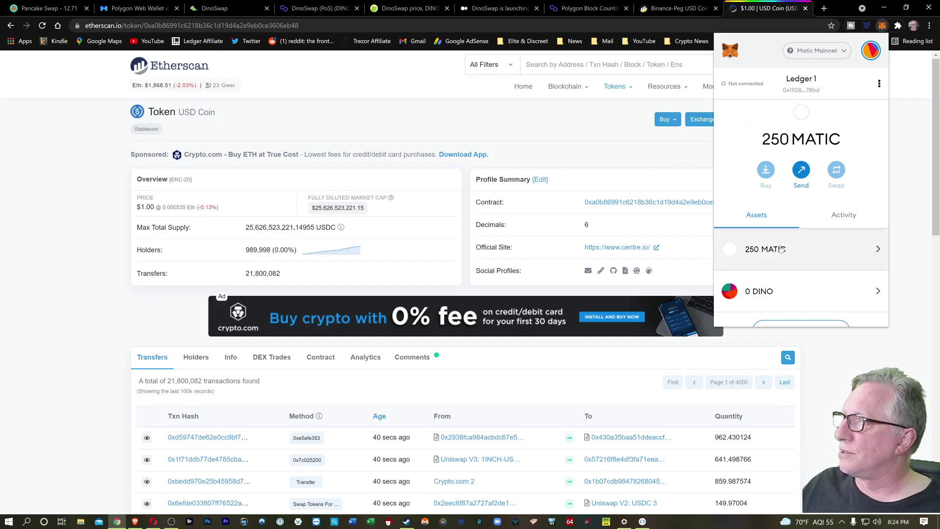
scroll(778, 227, "down", 1)
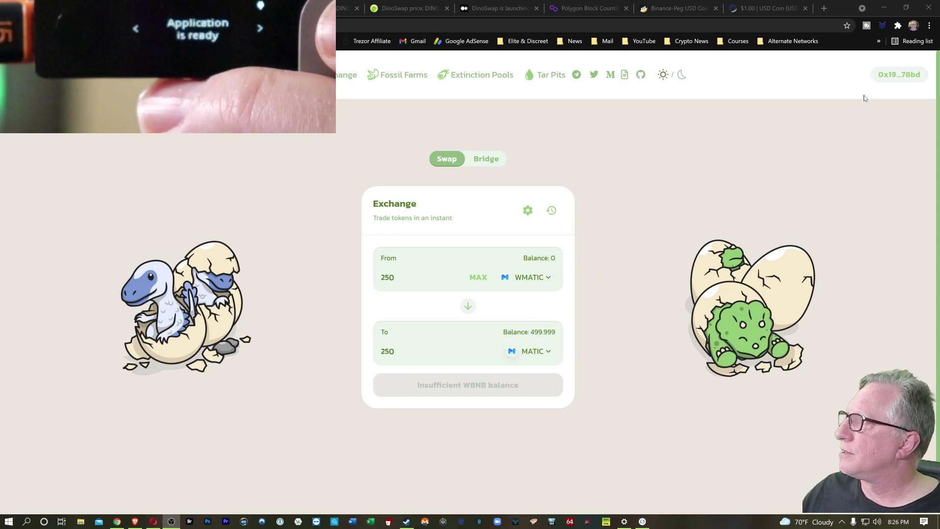
Start a MATIC transfer from Ledger 1 in MetaMask, with the copied New BSC account address as recipient.
left_click(897, 25)
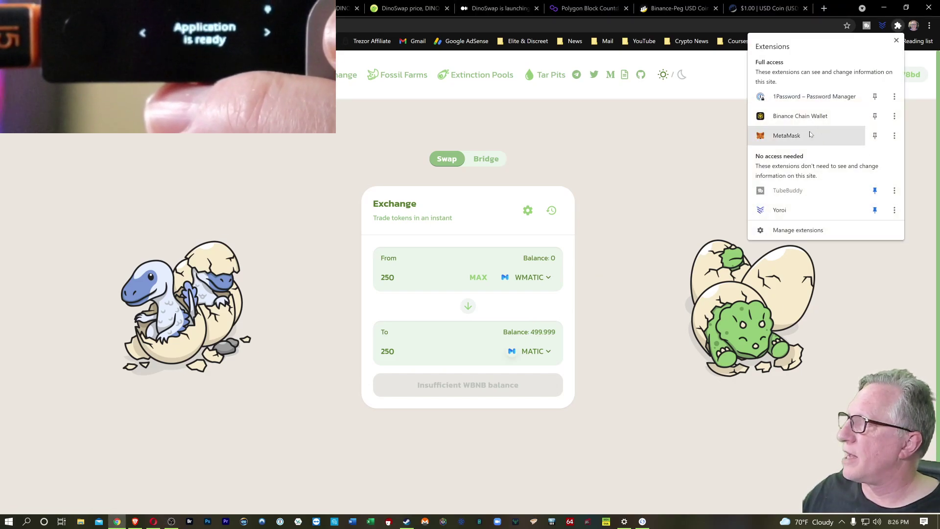
left_click(788, 135)
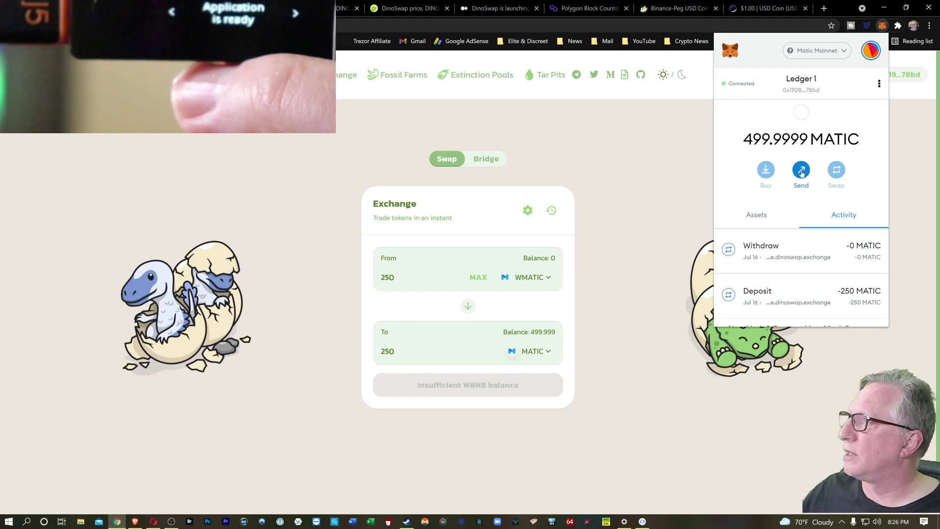
left_click(754, 215)
left_click(756, 248)
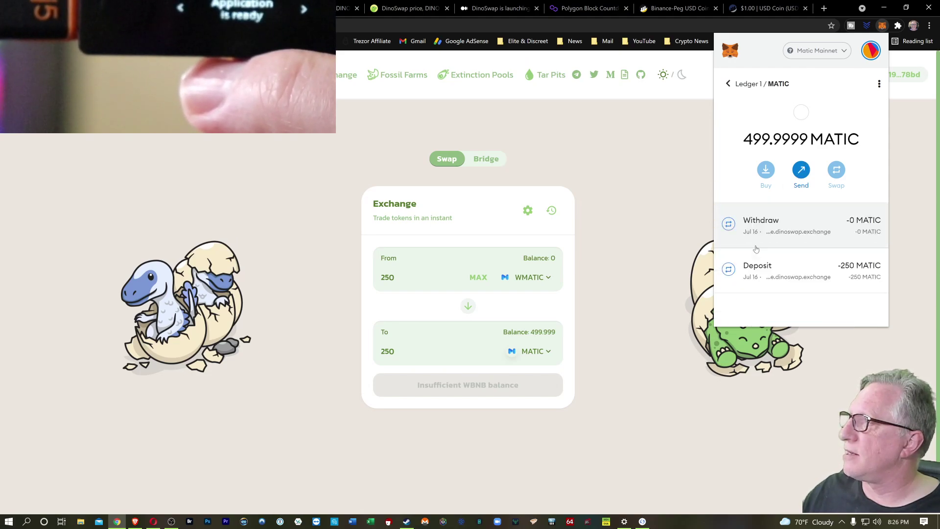
left_click(801, 170)
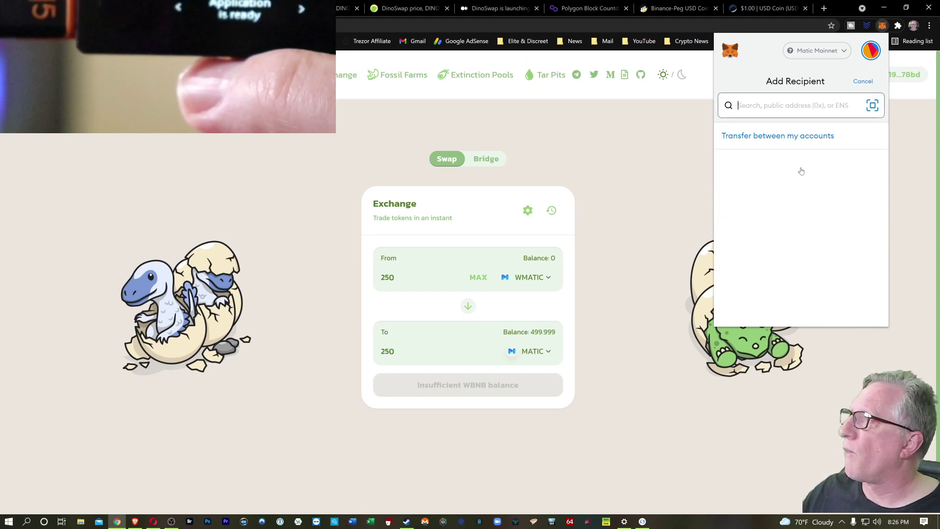
right_click(740, 103)
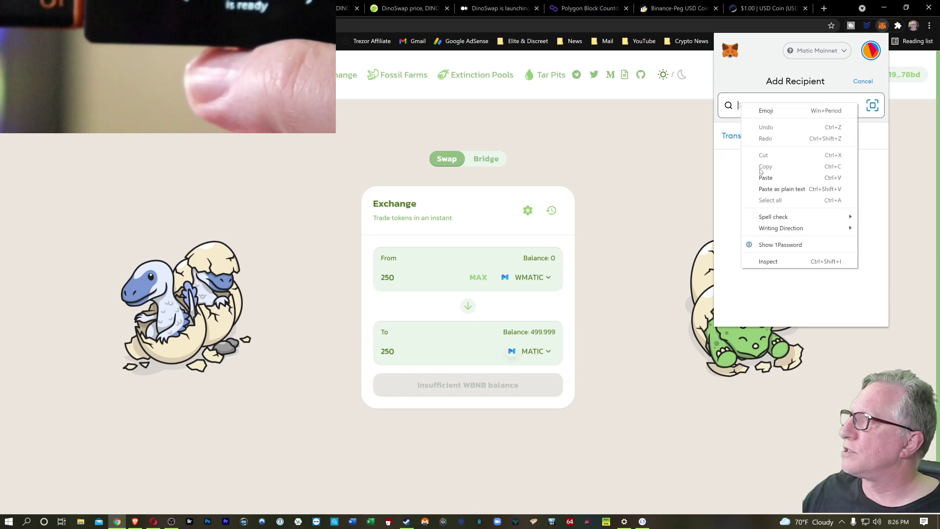
left_click(761, 172)
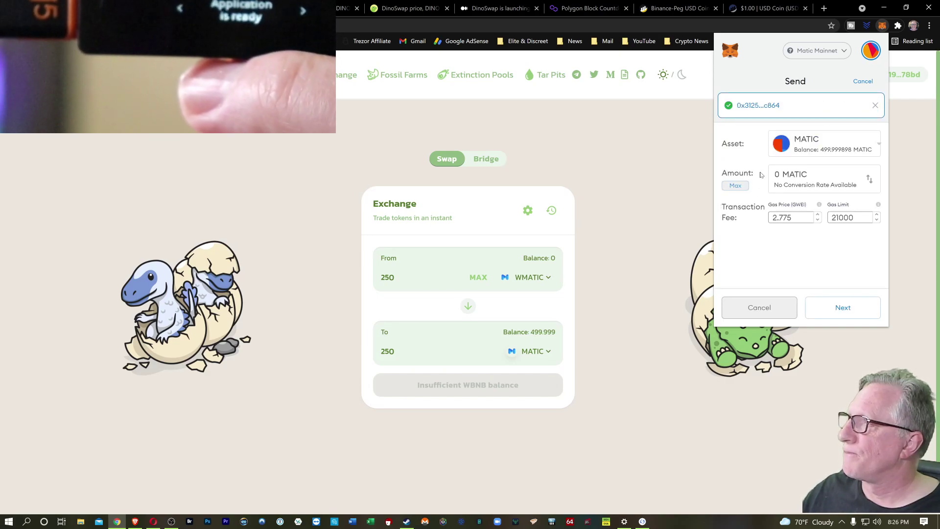
Set the transfer amount to 400 MATIC and confirm the transaction to the New BSC account.
left_click(781, 176)
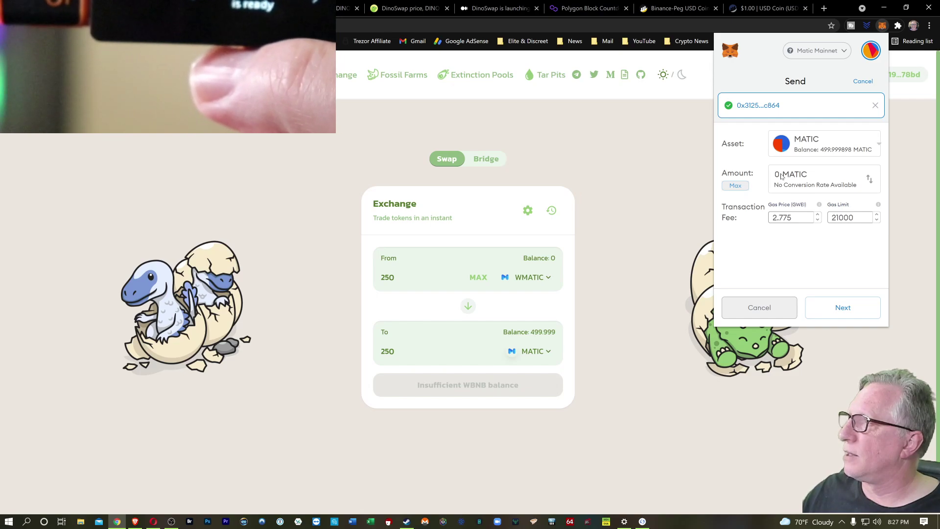
type("400")
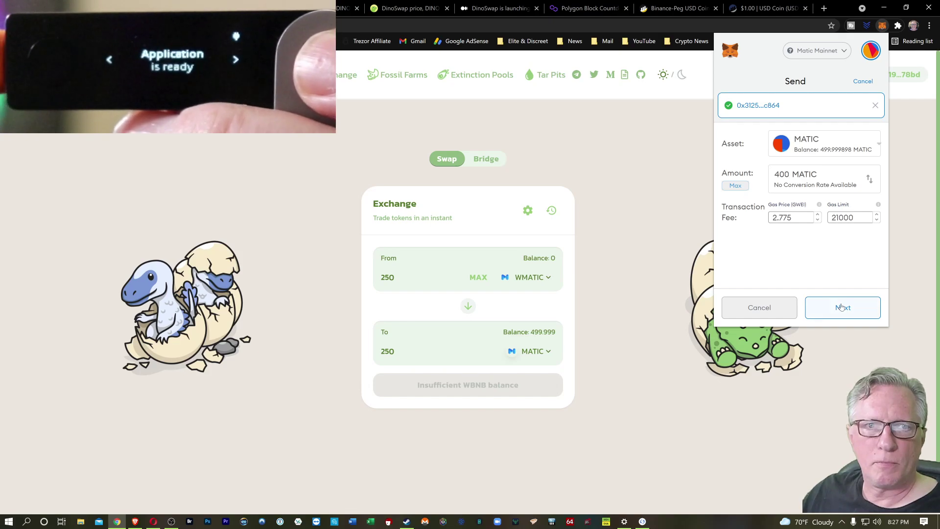
left_click(842, 308)
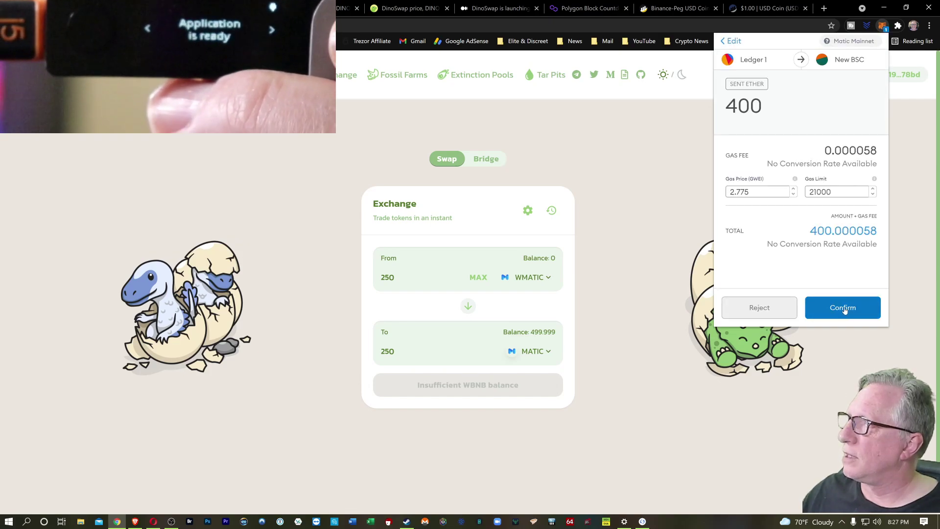
left_click(843, 308)
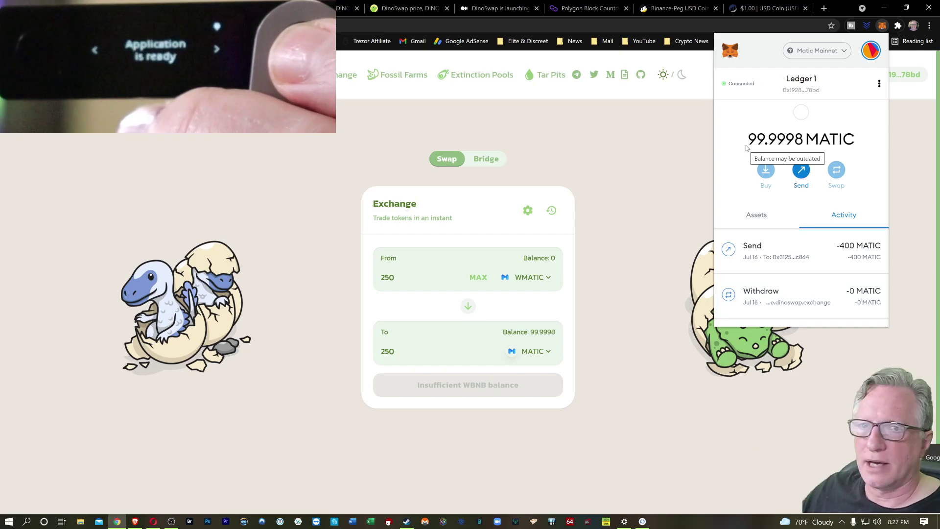
Switch MetaMask to the New BSC account and connect it to the DinoSwap exchange.
left_click(870, 51)
scroll(812, 191, "down", 3)
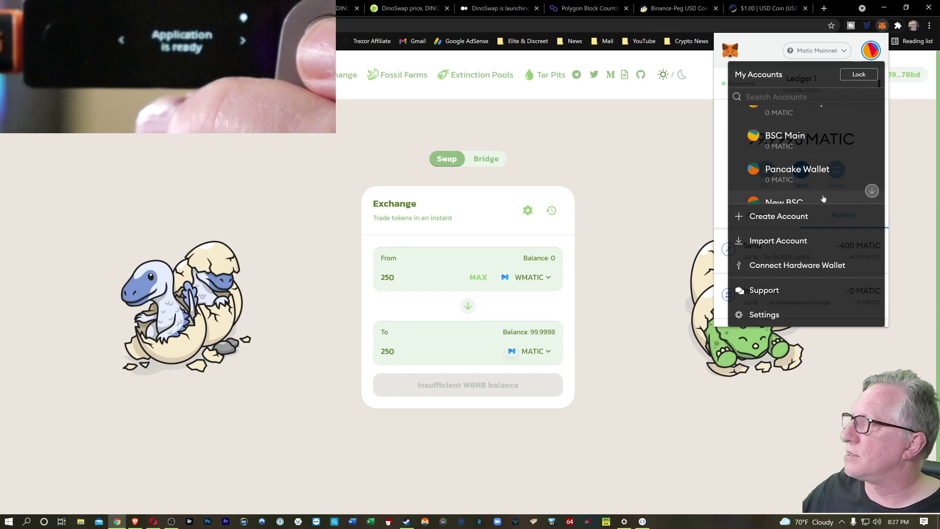
scroll(823, 198, "down", 2)
left_click(781, 163)
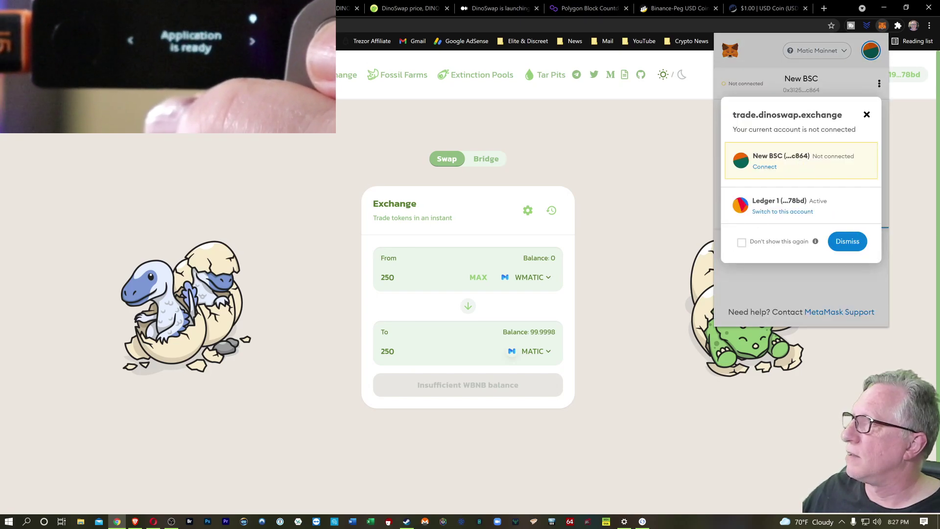
left_click(764, 167)
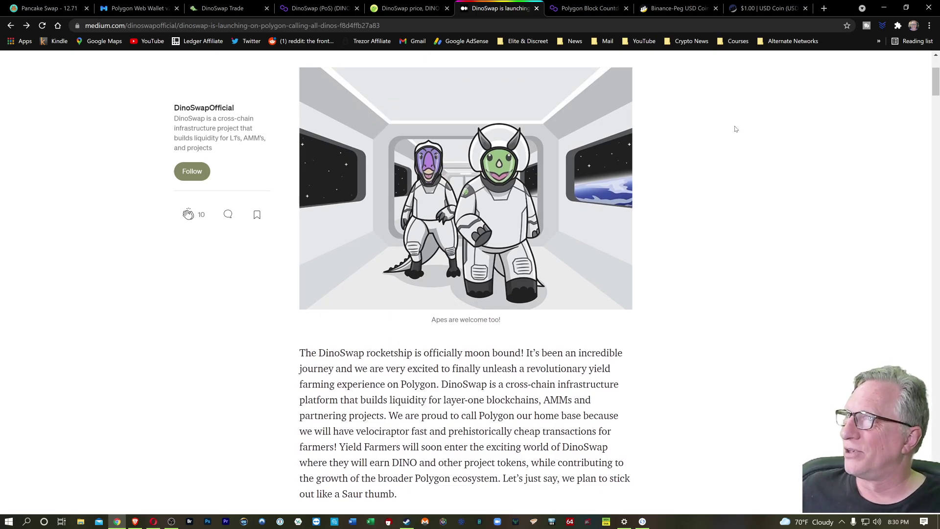
Go to the Polygon Web Wallet login page, pin the MetaMask extension, and view the New BSC account's assets.
left_click(140, 9)
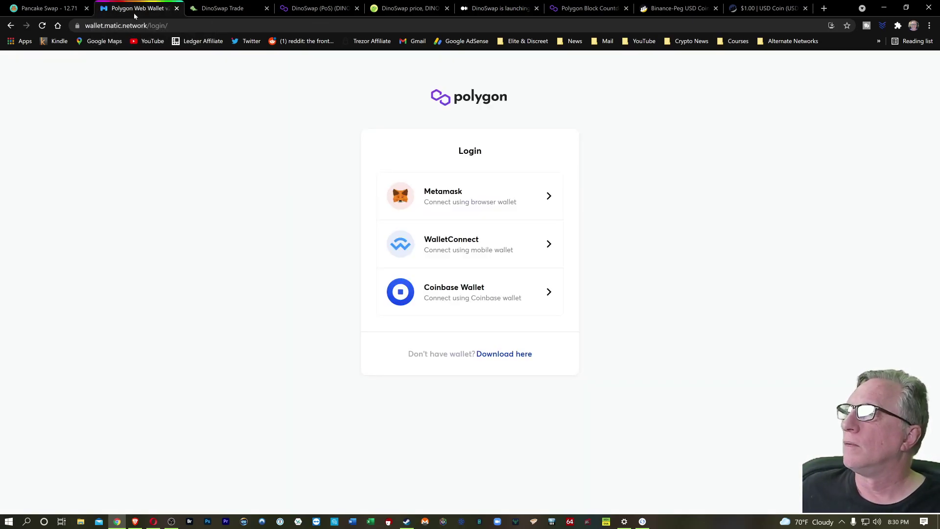
left_click(897, 25)
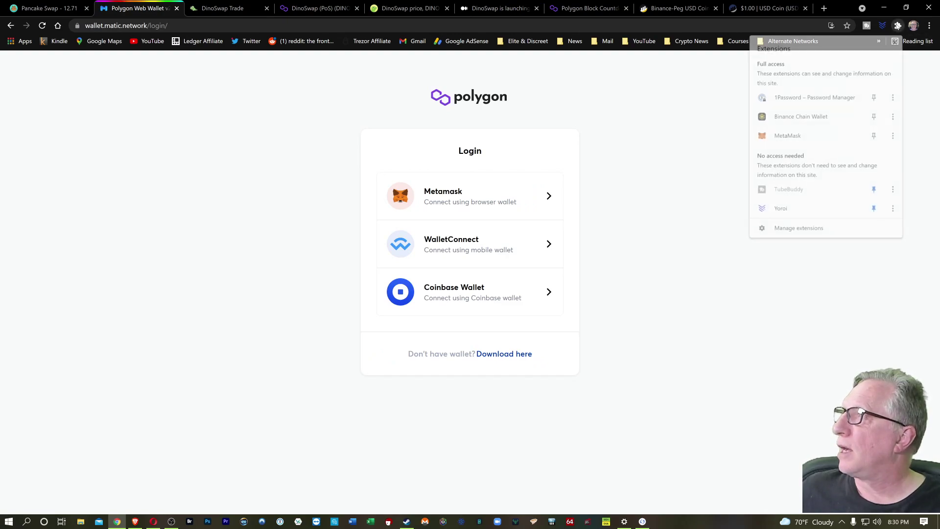
left_click(870, 134)
left_click(882, 26)
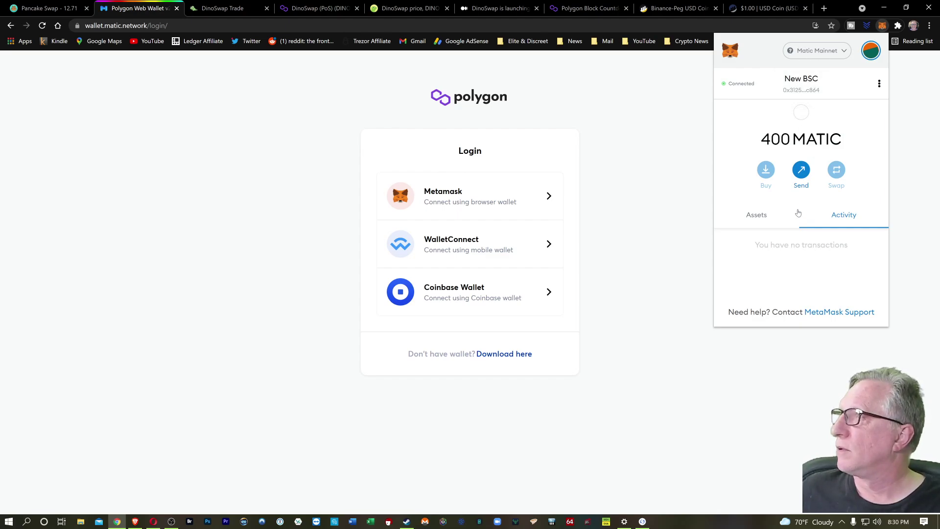
left_click(752, 220)
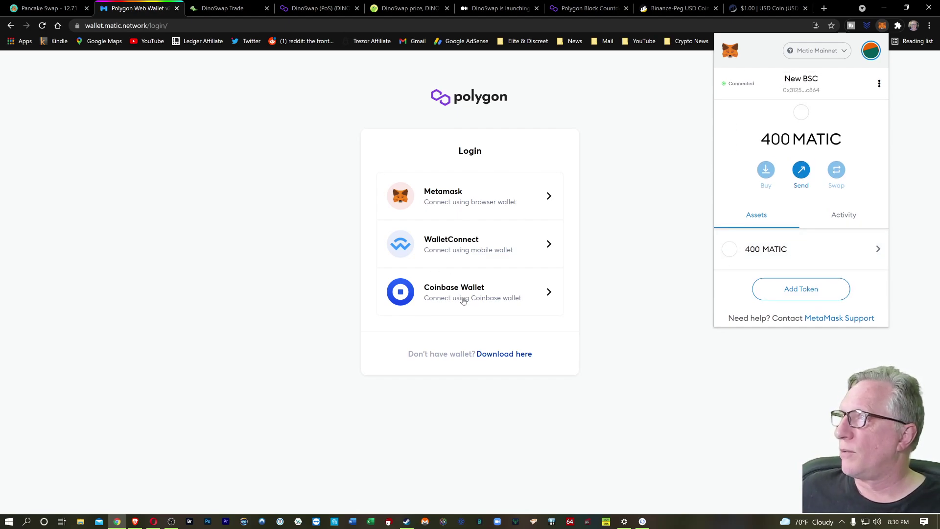
Switch MetaMask to Ethereum Mainnet and check the New BSC account's token assets.
left_click(844, 49)
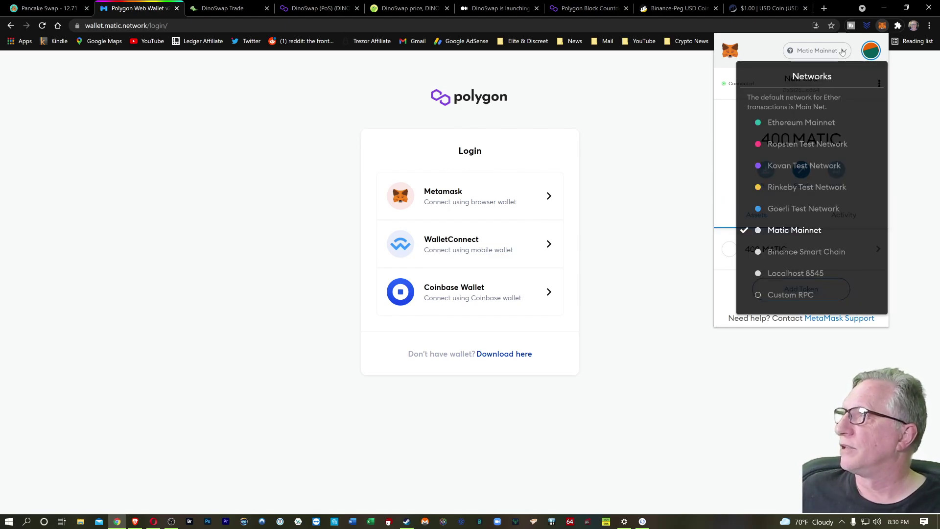
left_click(787, 123)
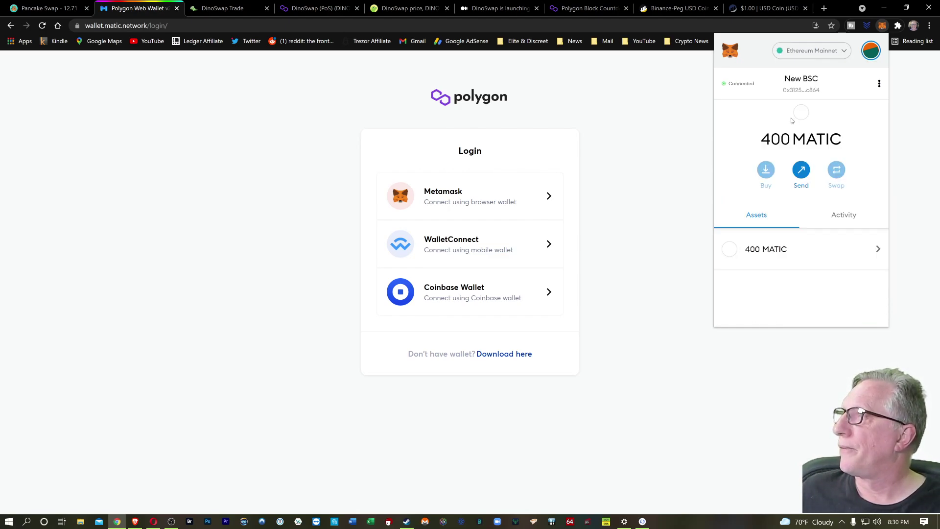
scroll(764, 274, "down", 1)
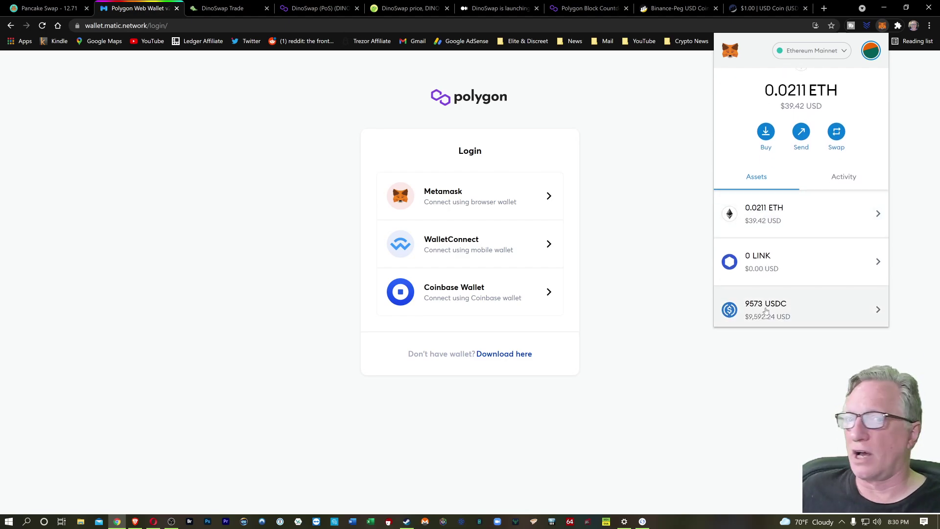
scroll(770, 305, "up", 1)
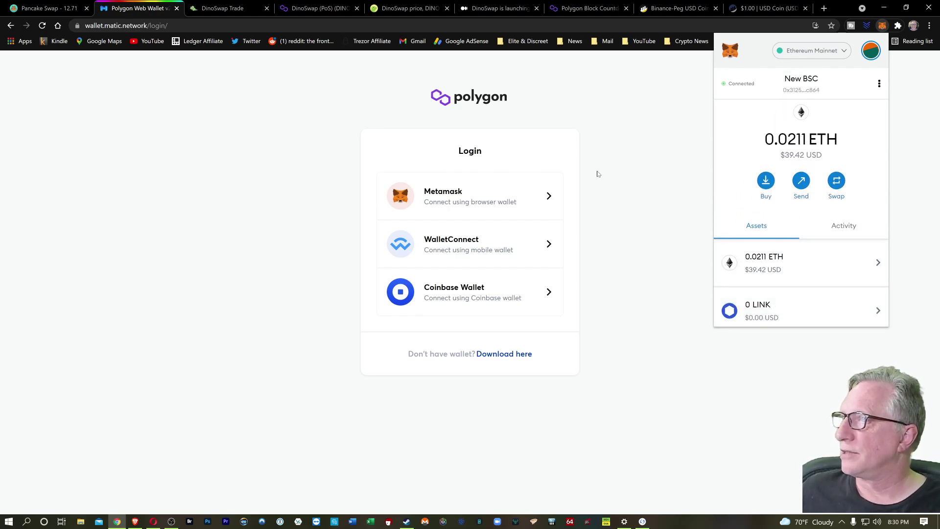
Log in to the Polygon wallet by signing the MetaMask request, and copy the New BSC account's address.
left_click(466, 195)
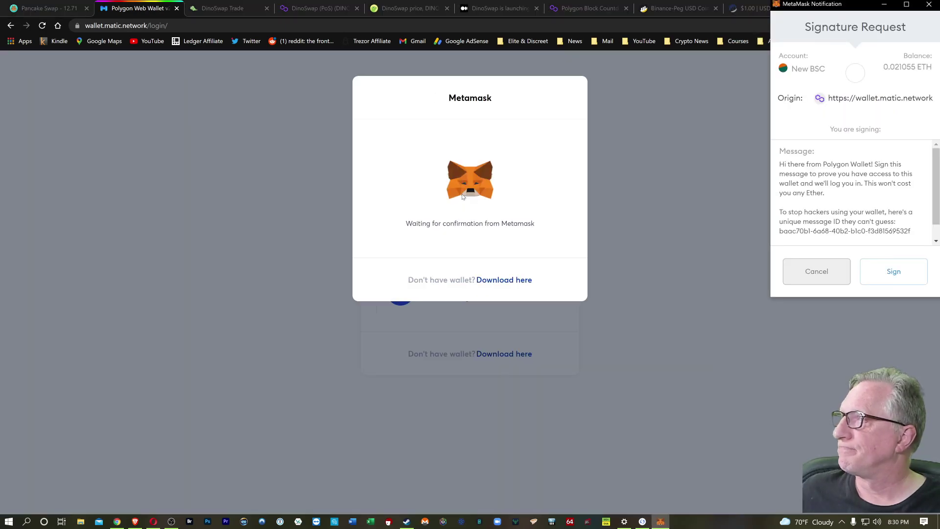
left_click(895, 272)
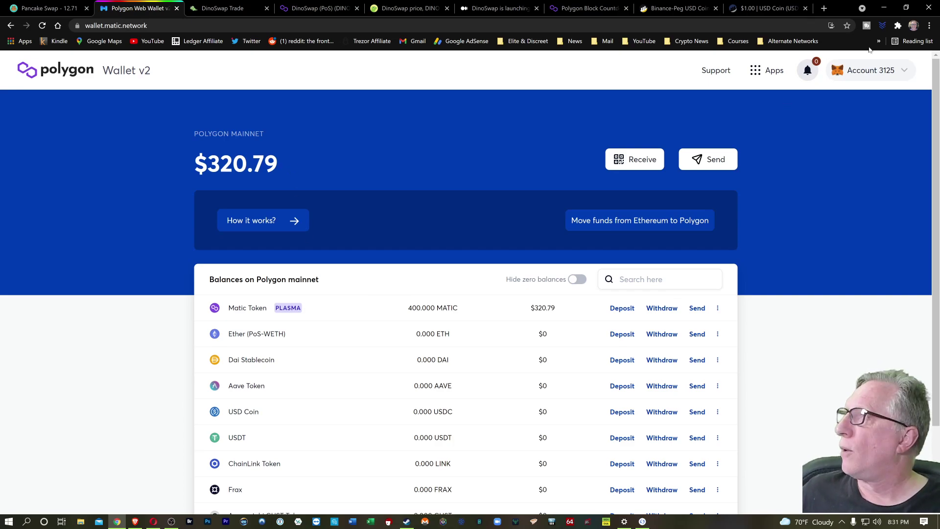
left_click(897, 25)
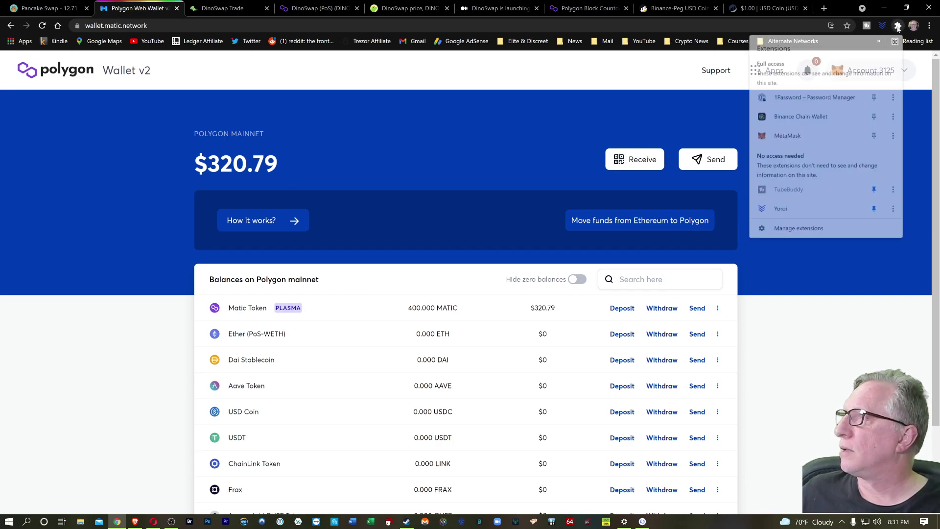
left_click(809, 136)
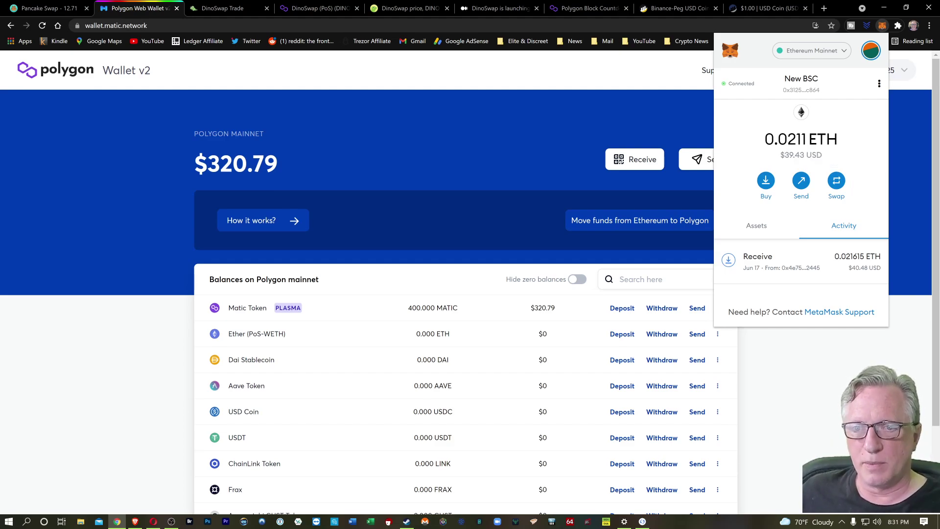
left_click(798, 90)
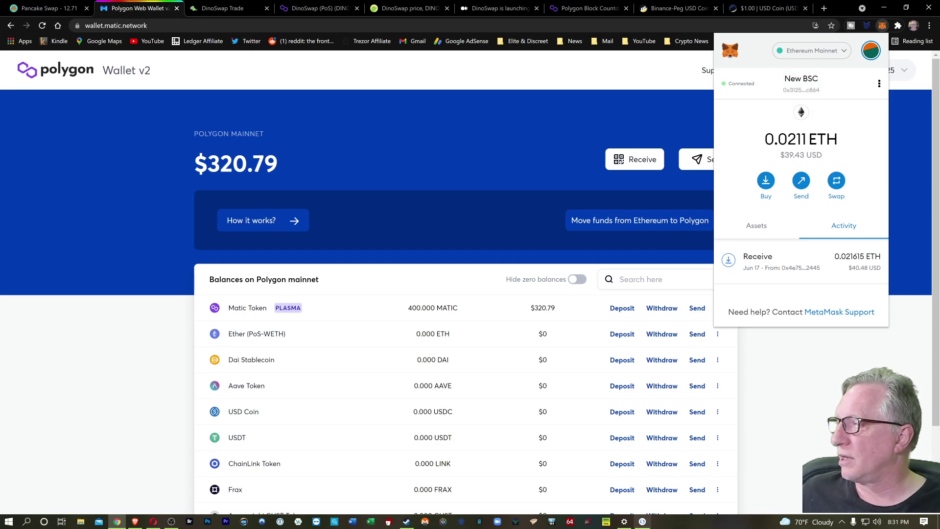
Switch to Ledger Live, disconnect the open Ethereum device bridge, and dismiss its dialog.
left_click(642, 522)
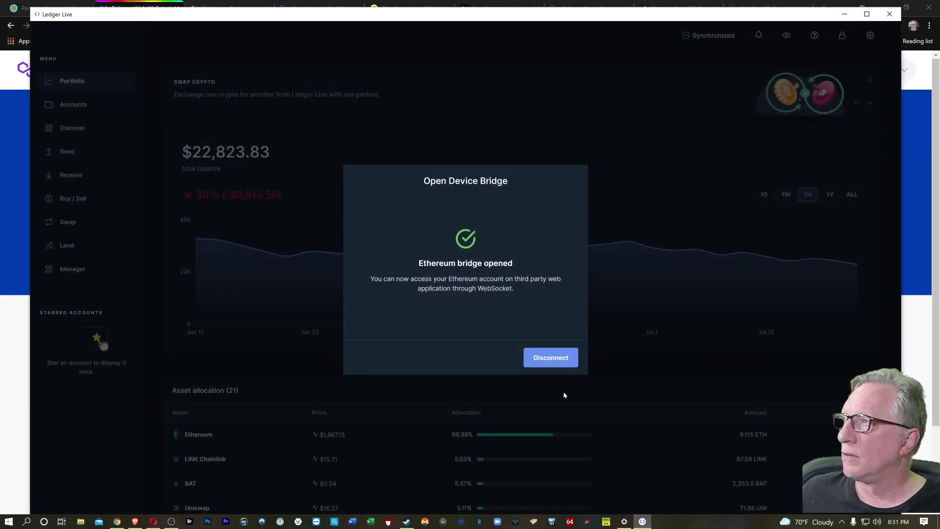
left_click(551, 359)
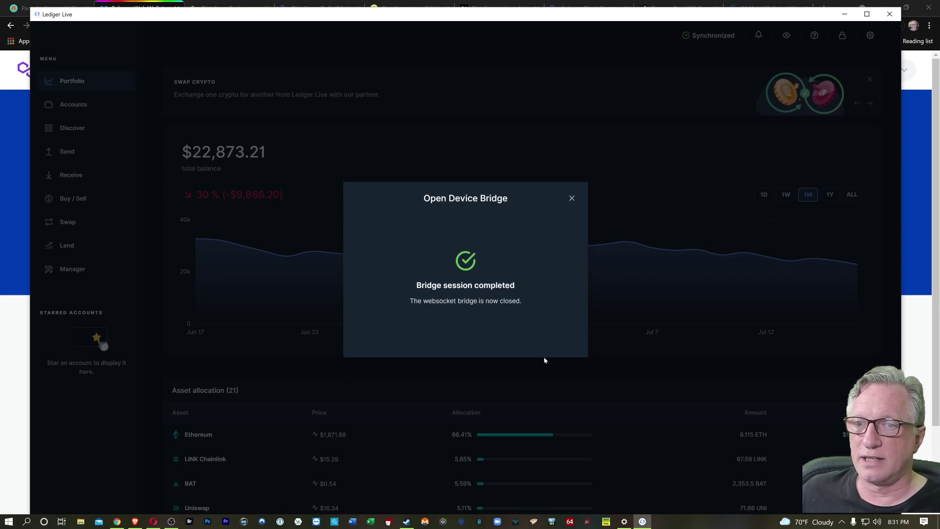
left_click(571, 198)
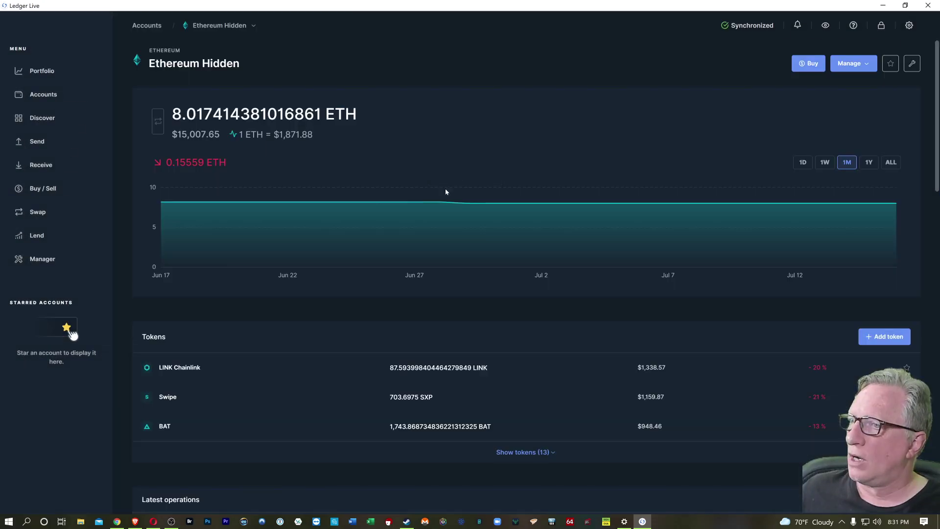
Start a send from the Ethereum Hidden account with the copied New BSC address as the recipient.
left_click(866, 65)
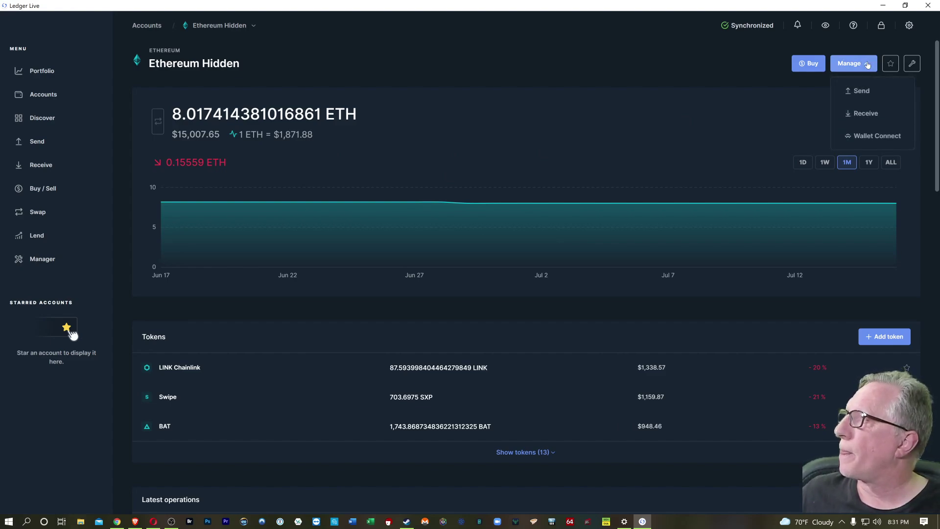
left_click(856, 92)
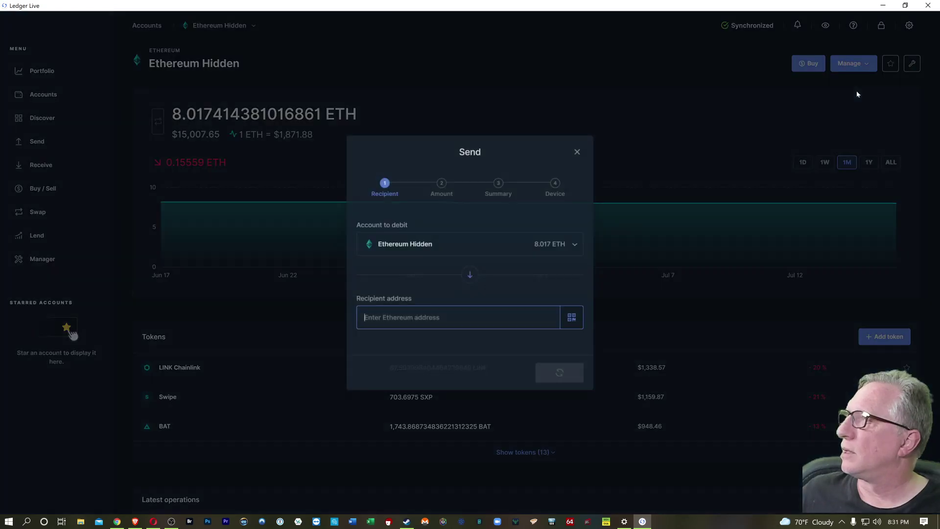
right_click(374, 316)
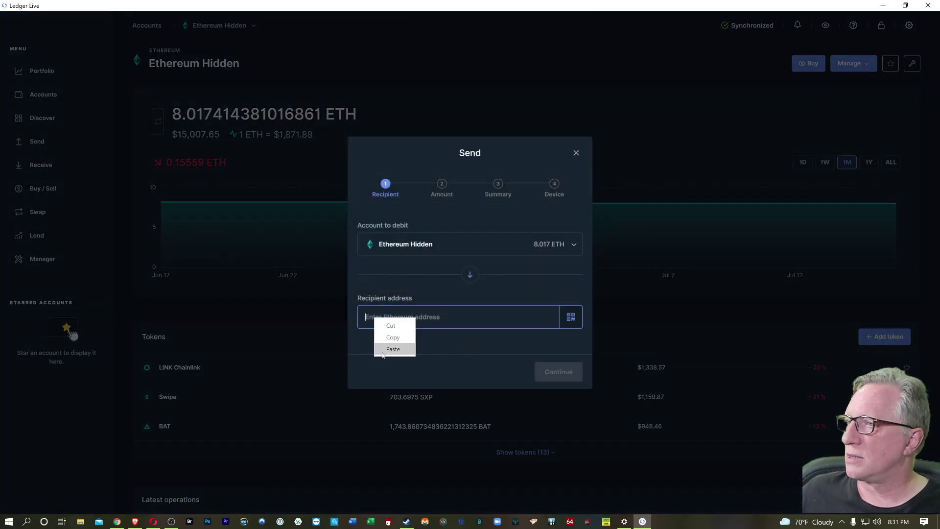
left_click(380, 350)
left_click(556, 373)
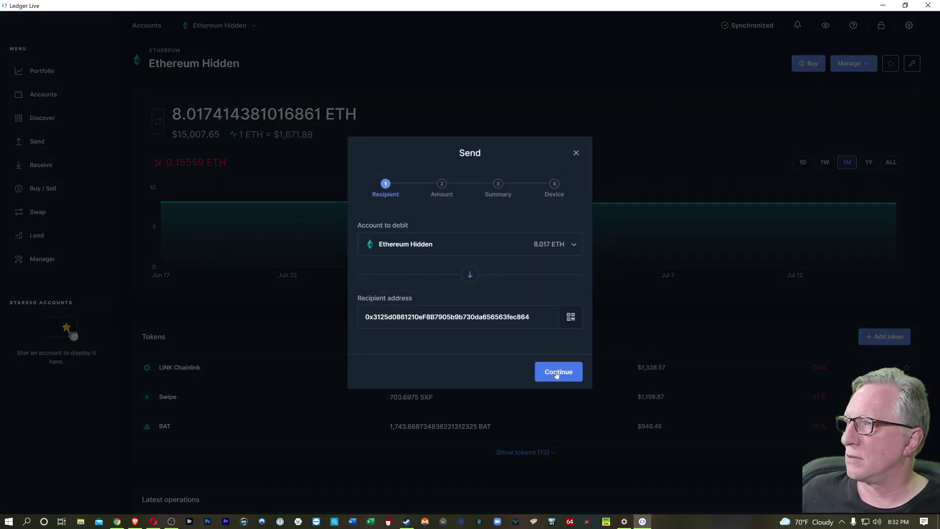
Set the send amount to 0.1 ETH, submit the transaction, and close the send dialog.
left_click(520, 227)
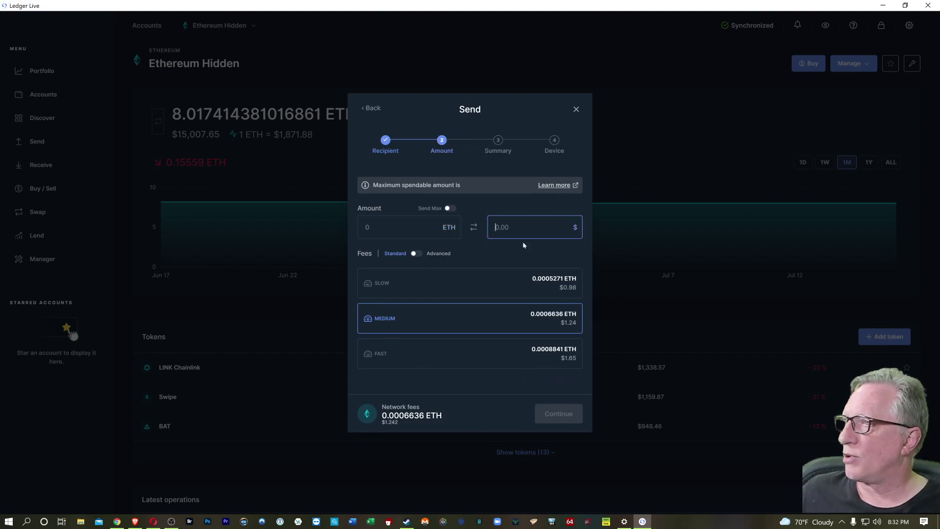
type("200")
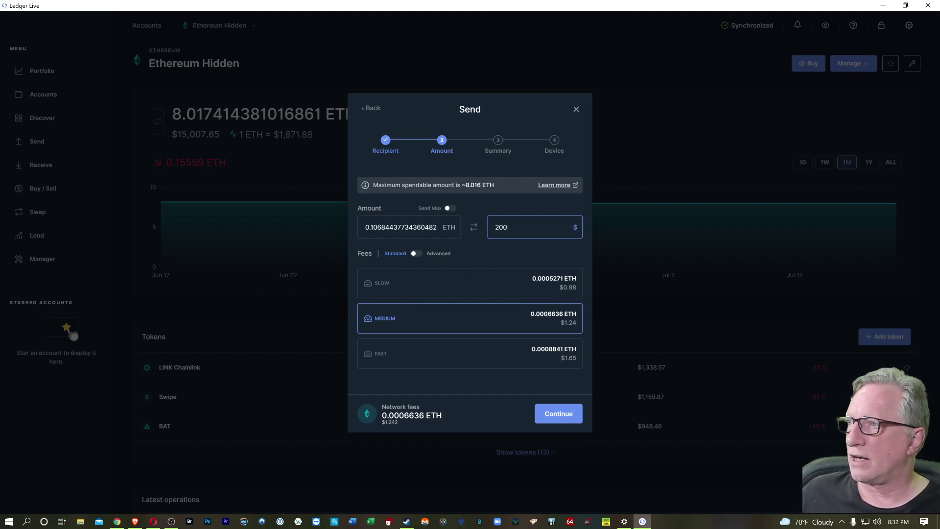
left_click(408, 227)
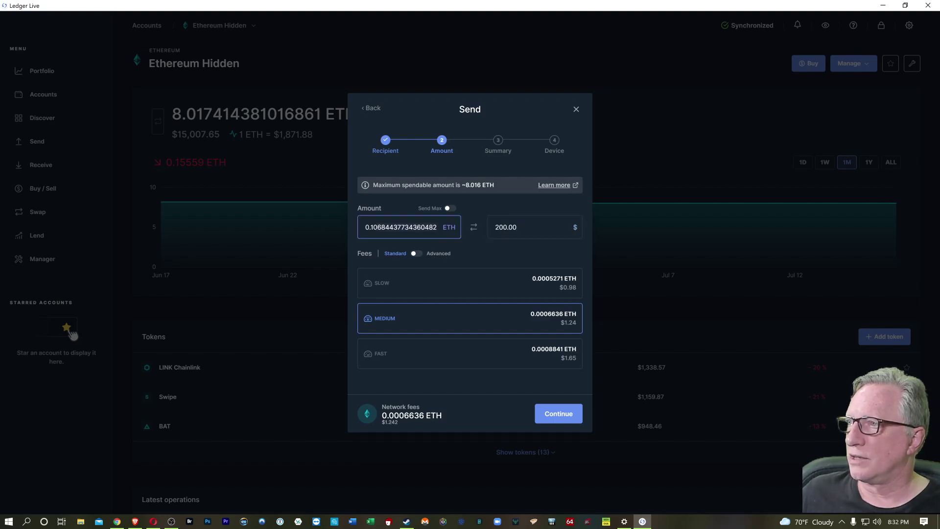
key("ctrl+a")
key("BackSpace")
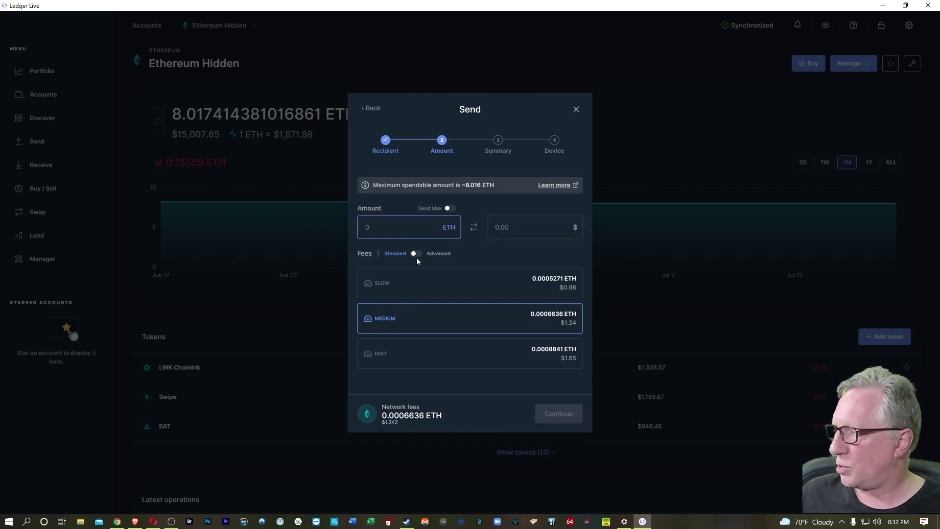
type("0.1")
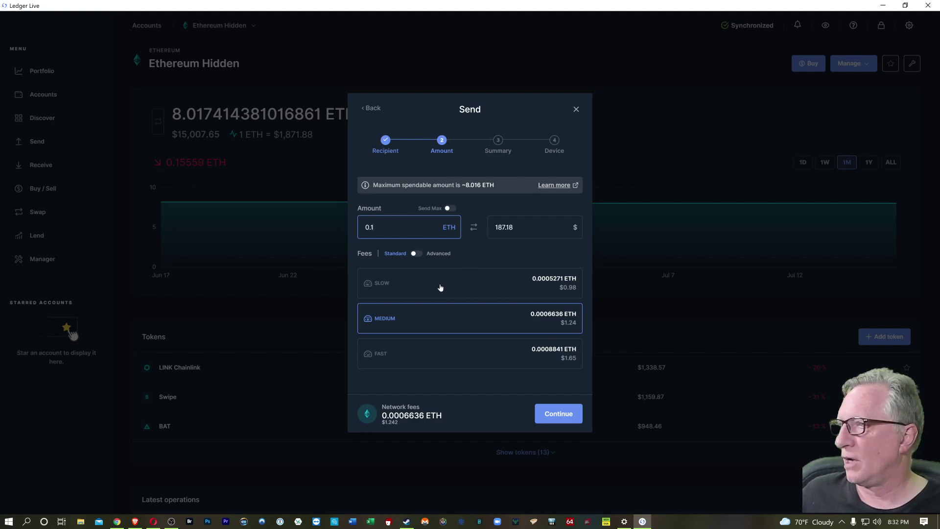
left_click(555, 414)
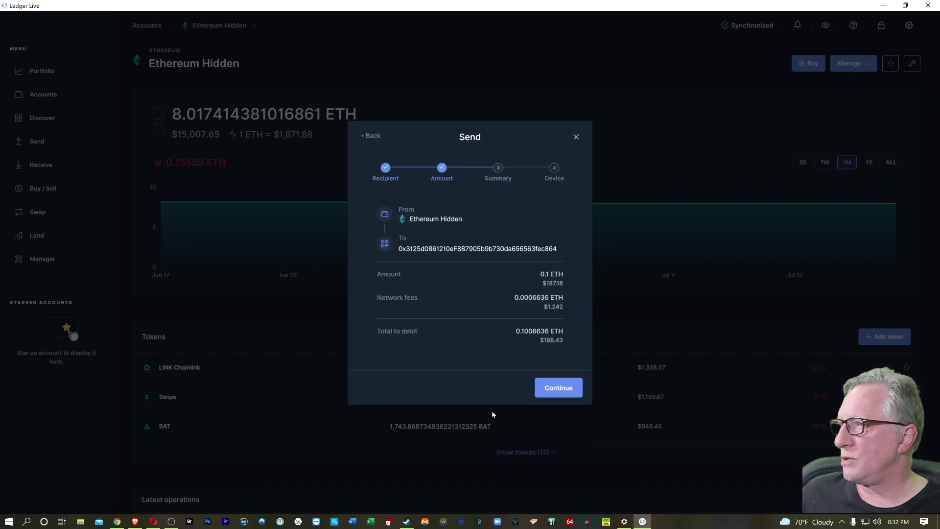
left_click(556, 387)
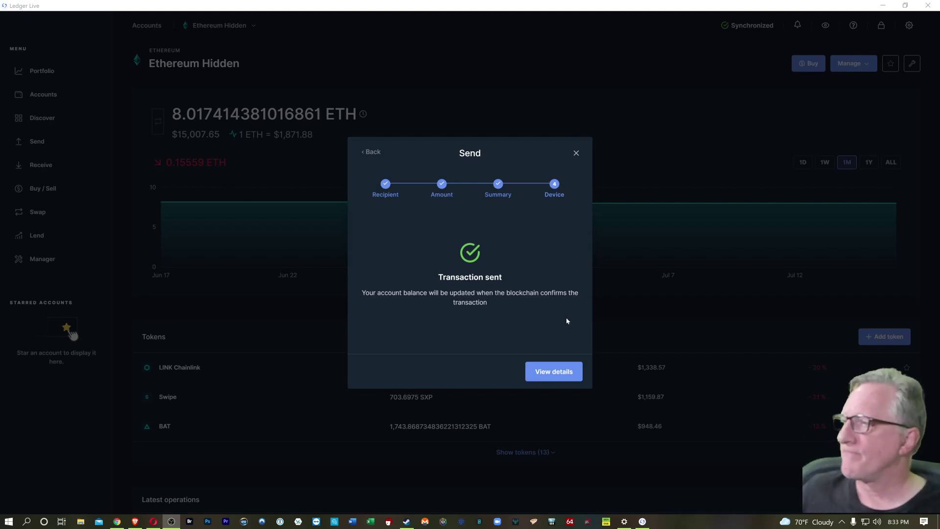
left_click(576, 153)
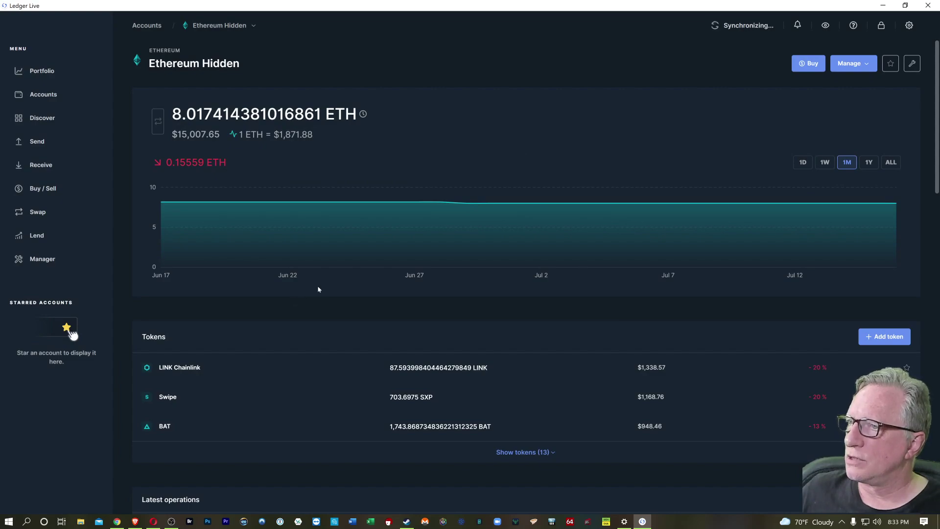
Review the Ethereum Hidden account's latest operations and the New BSC account's token assets in MetaMask.
scroll(294, 343, "down", 2)
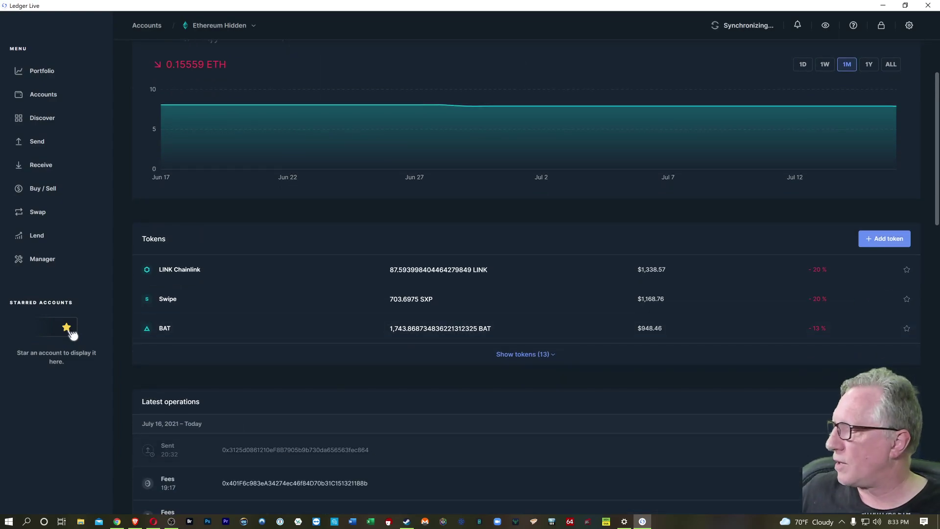
scroll(750, 434, "up", 2)
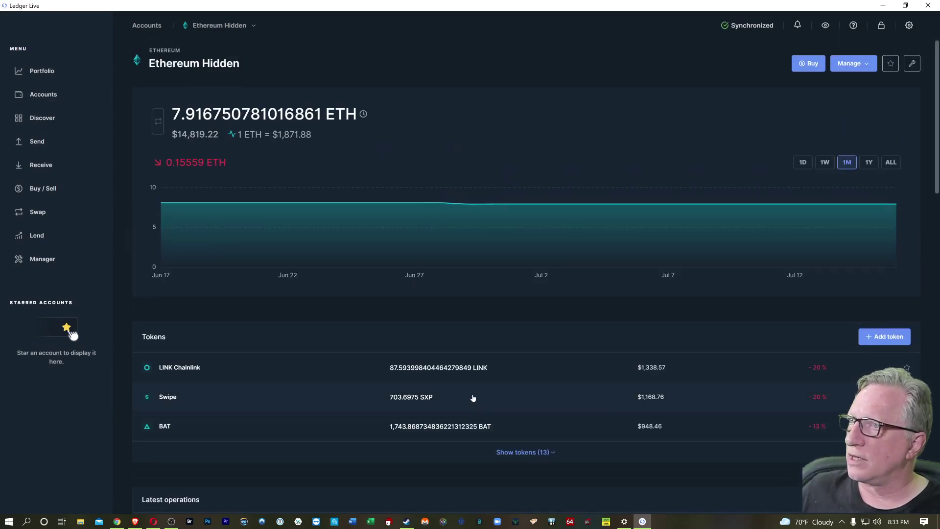
left_click(881, 3)
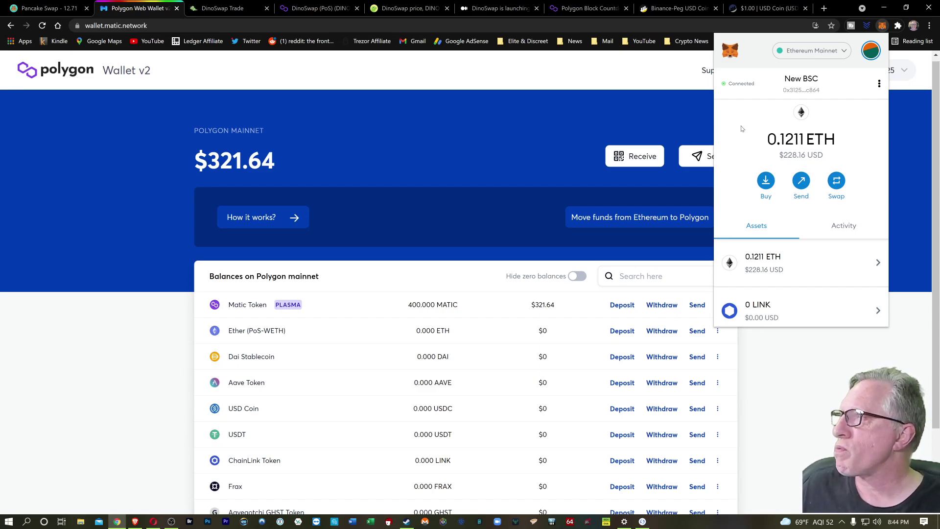
scroll(742, 129, "down", 2)
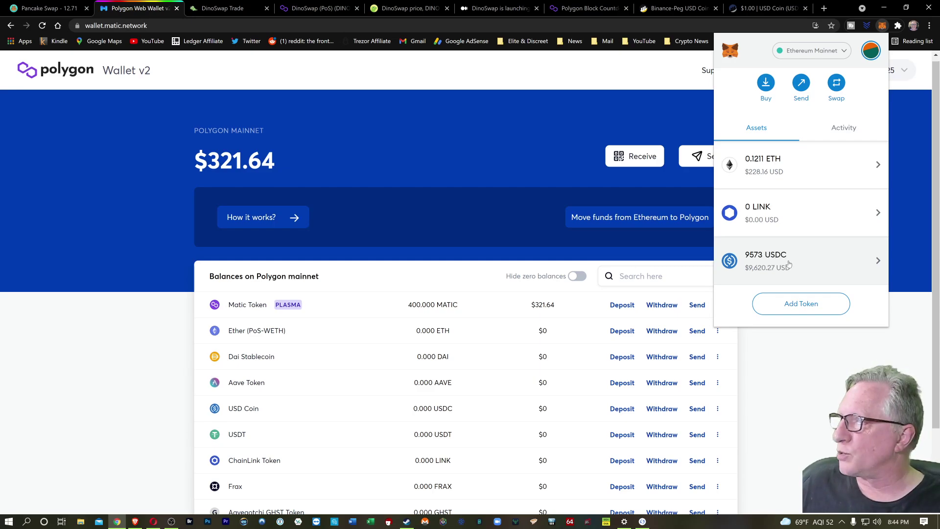
scroll(742, 142, "up", 2)
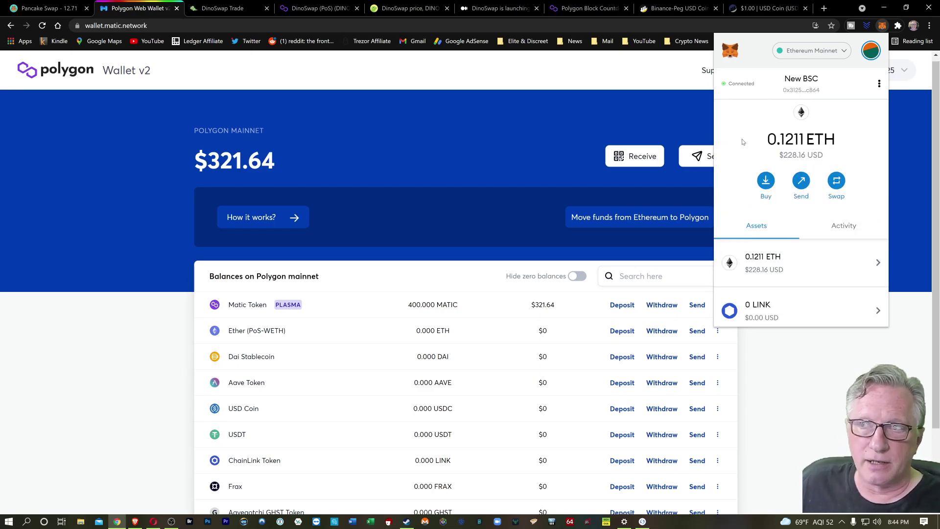
left_click(468, 131)
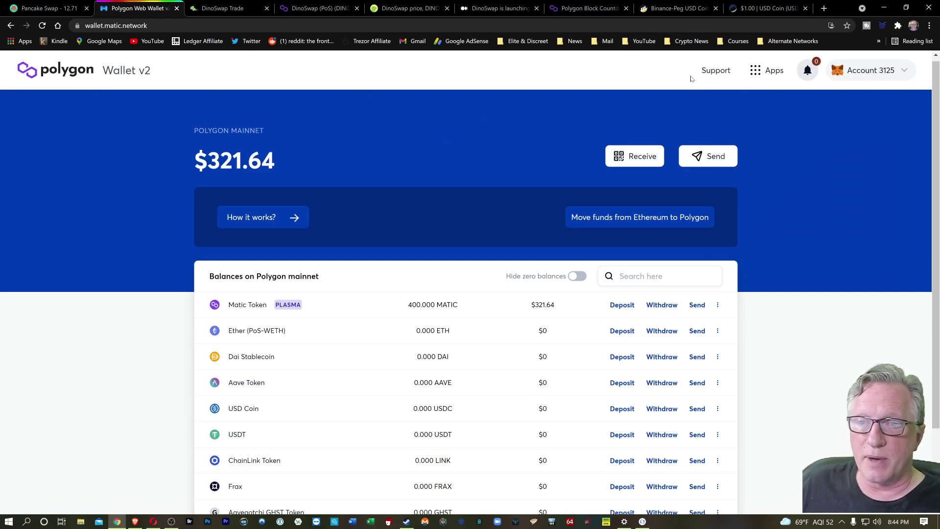
Open the Polygon Bridge for moving funds from Ethereum to Polygon, and choose USD Coin as the token.
left_click(642, 218)
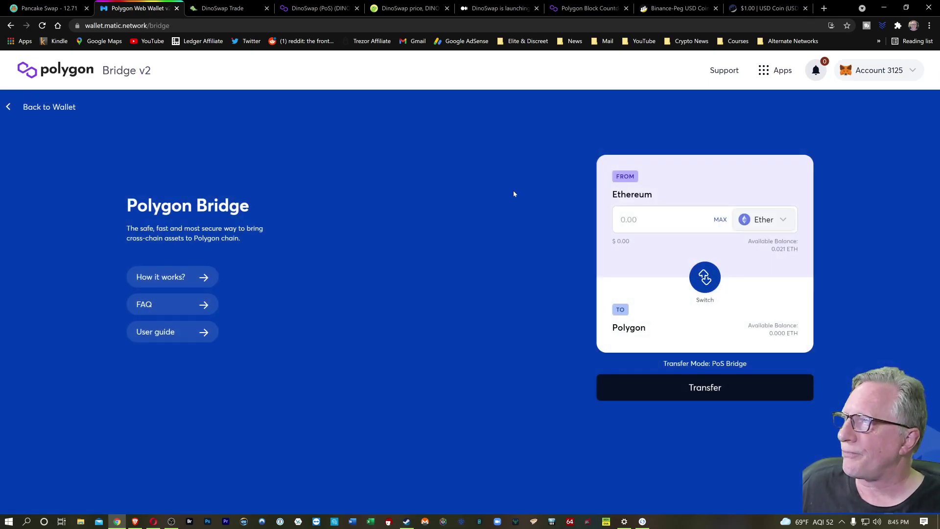
left_click(784, 220)
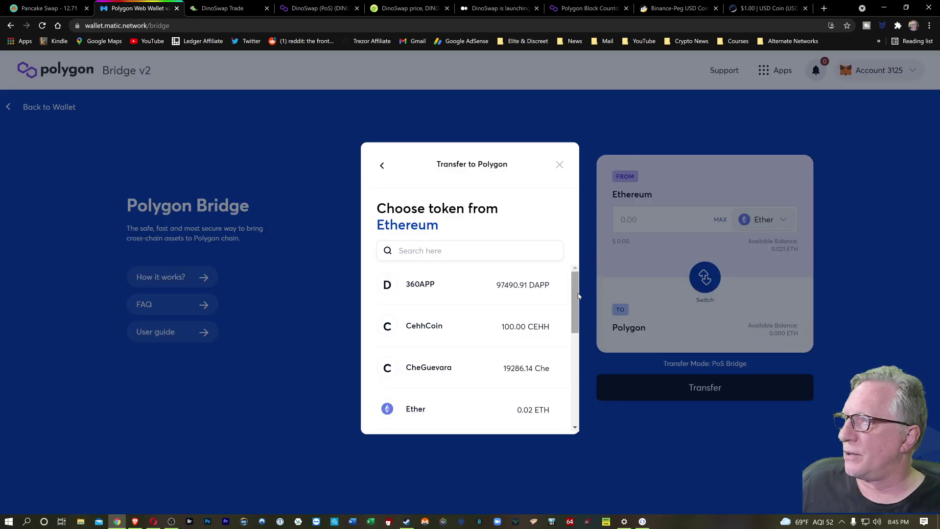
scroll(569, 368, "down", 4)
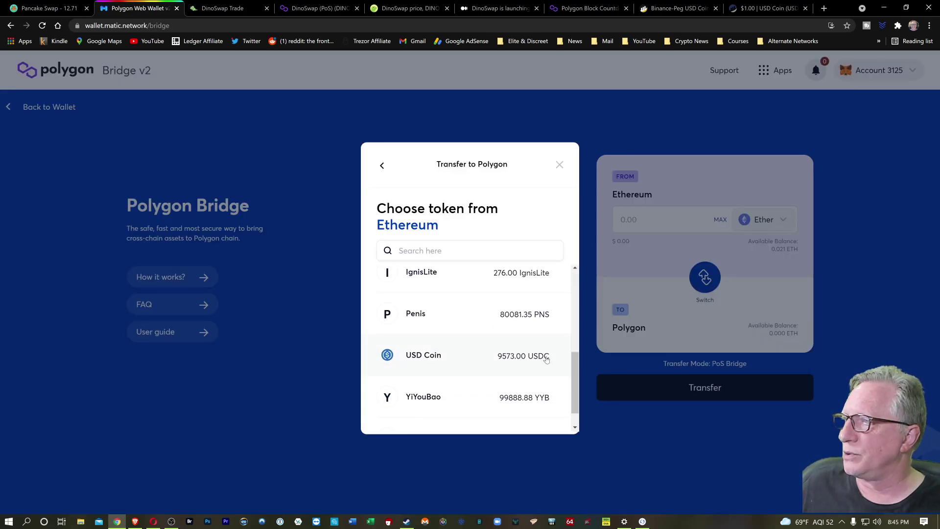
left_click(422, 358)
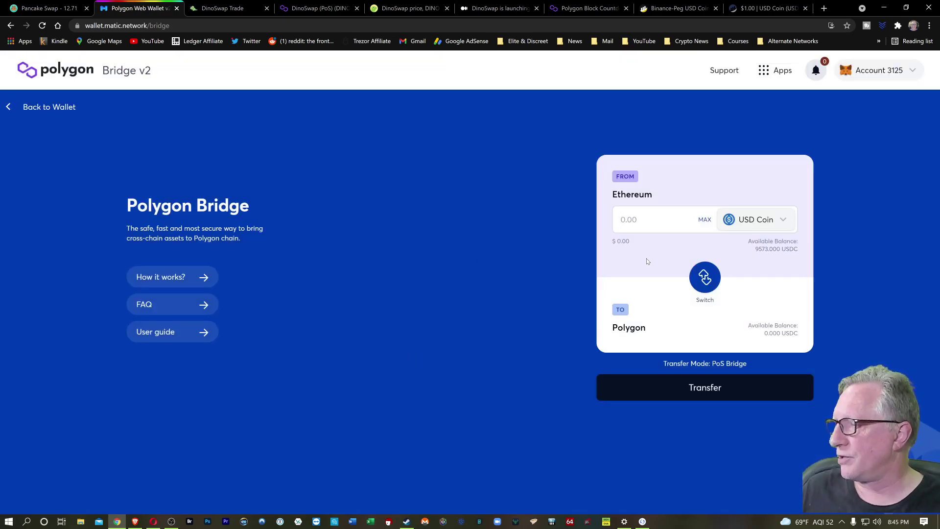
Set the Ethereum-to-Polygon bridge amount to 100 USD Coin and proceed through the notices to the transfer confirmation.
type("100")
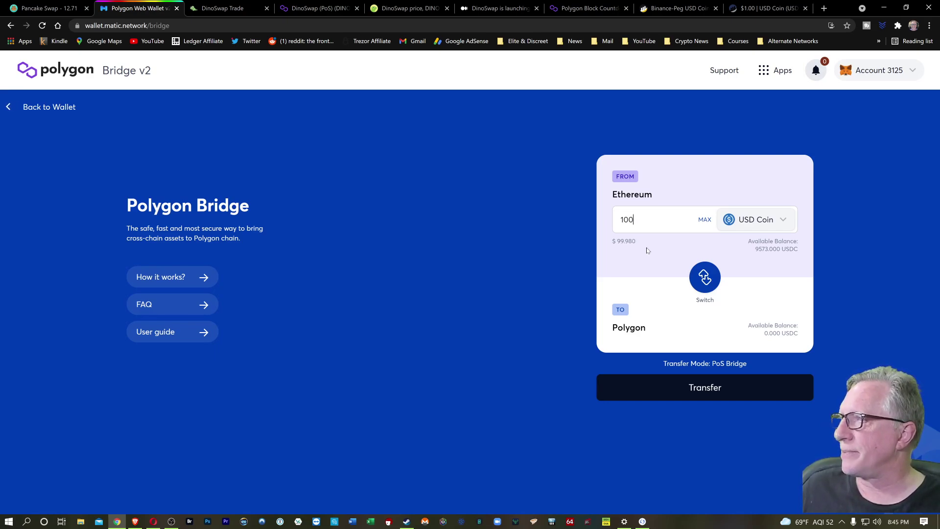
left_click(705, 395)
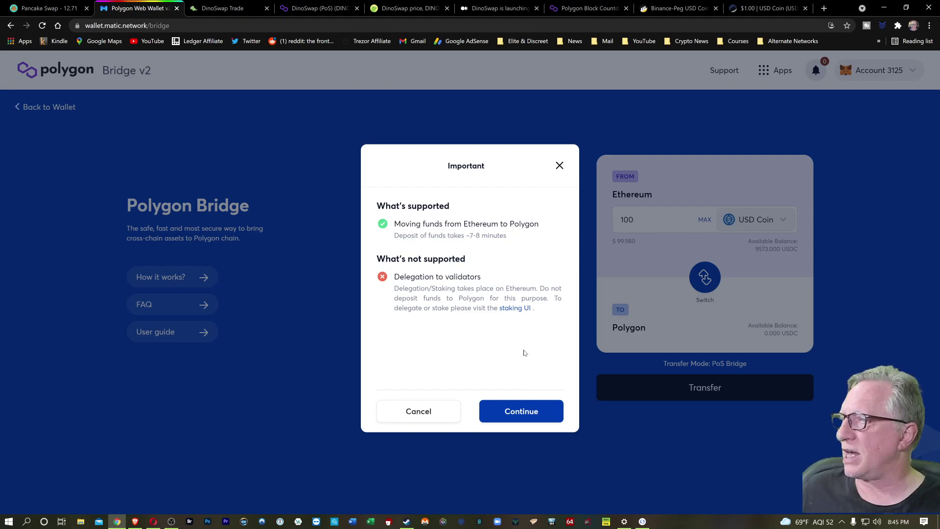
left_click(519, 413)
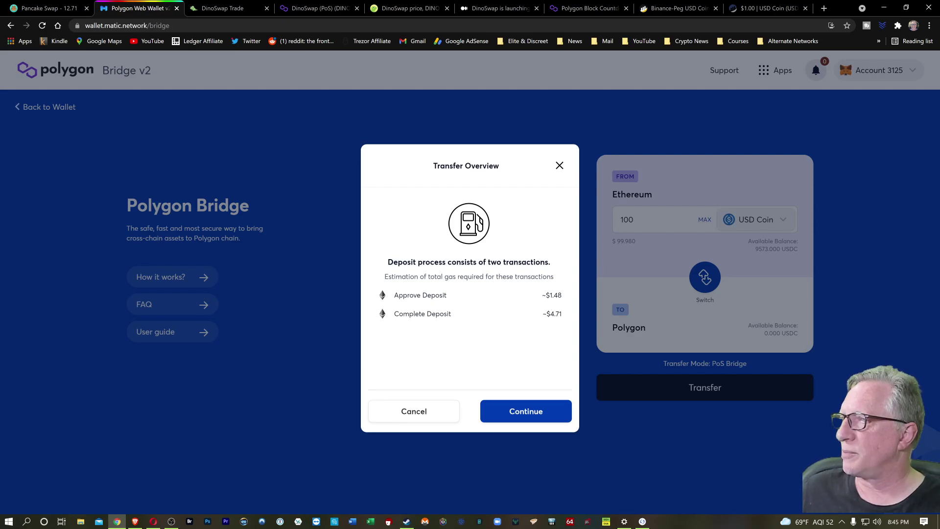
left_click(533, 412)
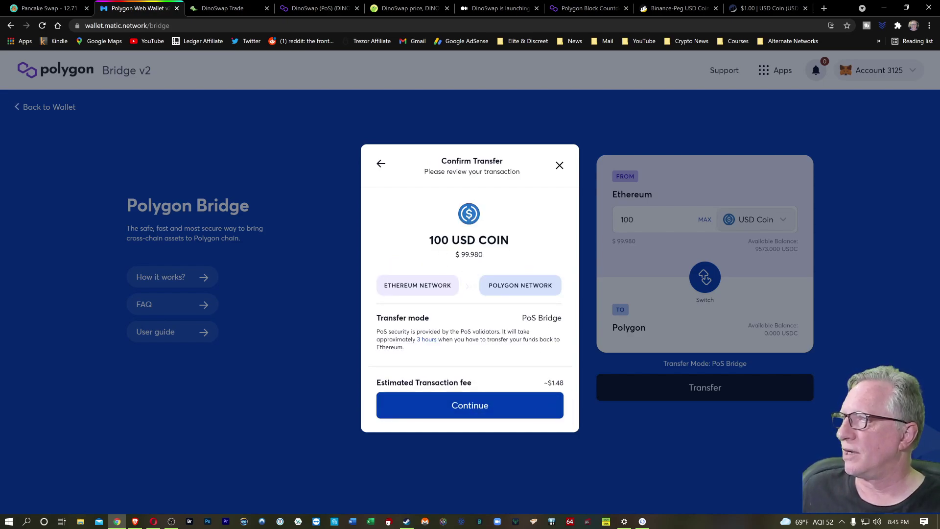
Confirm the 100 USDC transfer and approve the Polygon wallet site's USDC spending request in MetaMask.
left_click(474, 406)
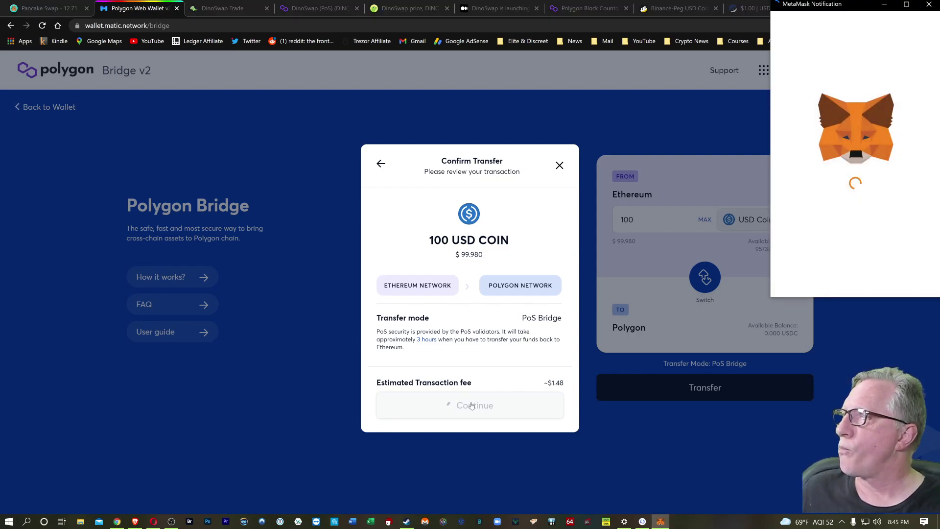
scroll(828, 184, "down", 2)
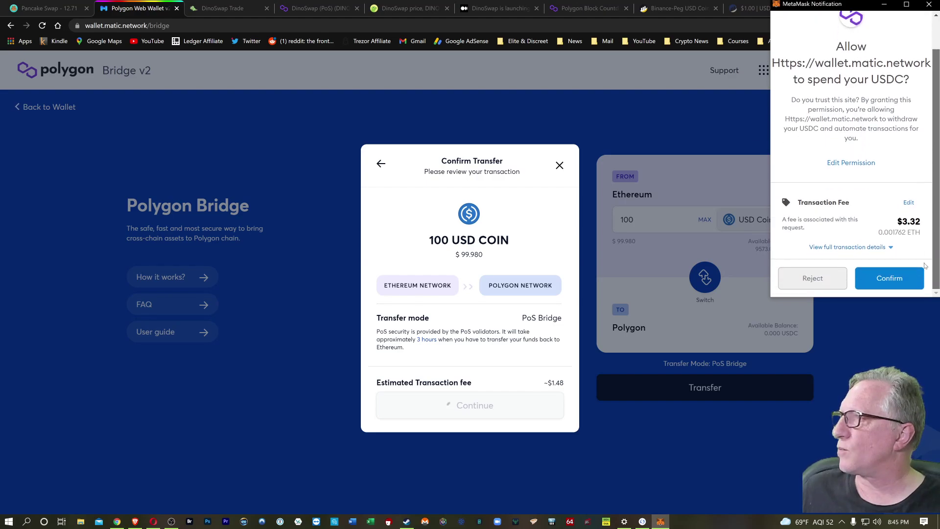
left_click(889, 278)
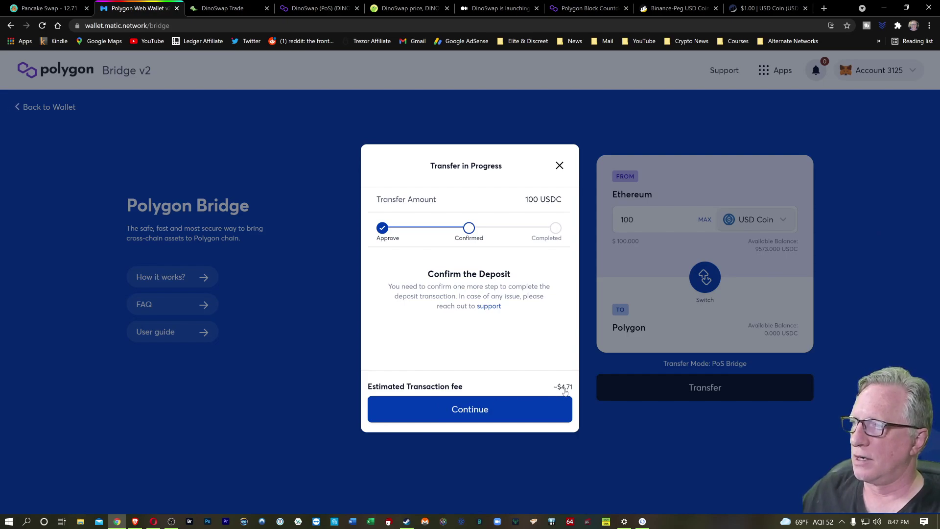
Complete the 100 USDC deposit by confirming its transaction in MetaMask, and close the finished transfer dialog.
left_click(482, 410)
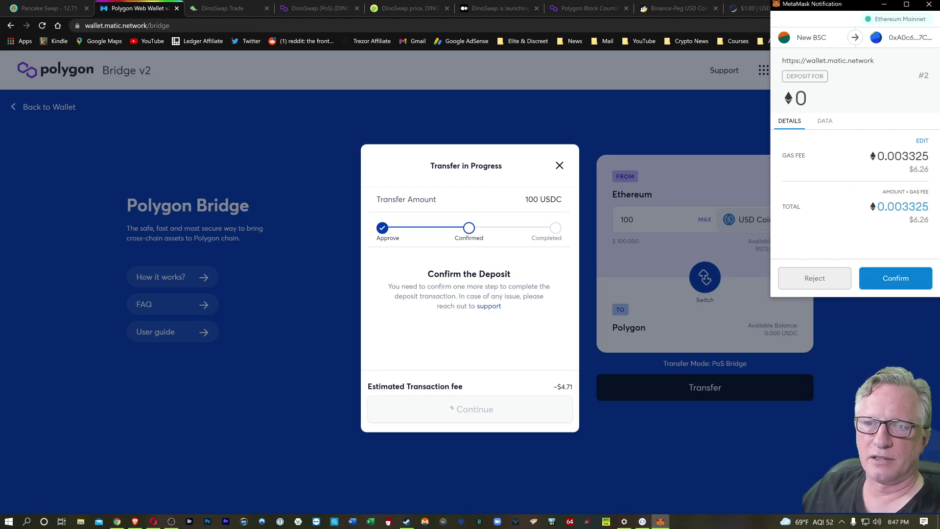
left_click(902, 279)
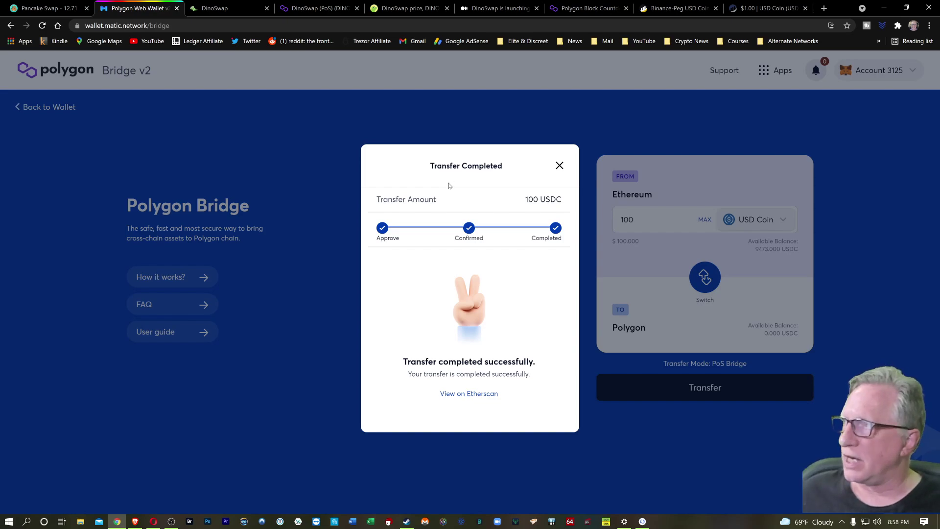
left_click(558, 167)
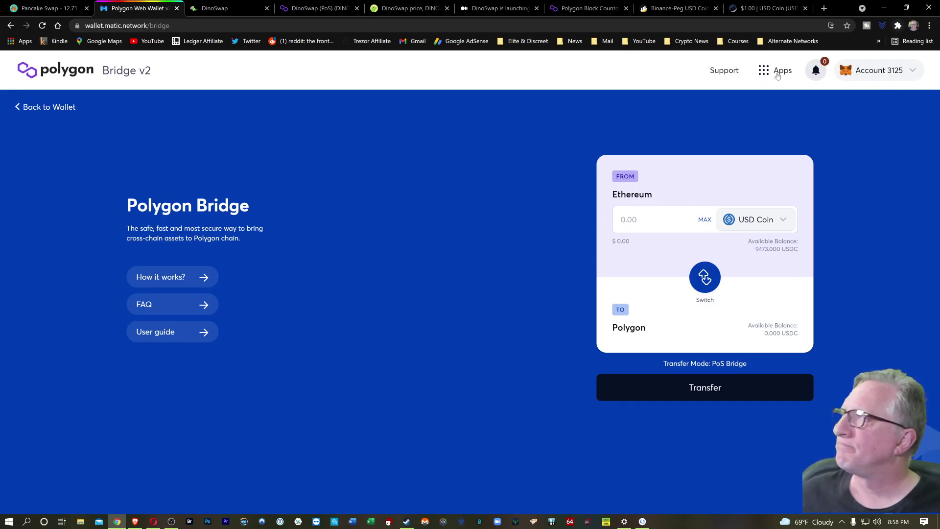
Return to the Polygon wallet overview and refresh its balances to check the bridged USD Coin.
left_click(41, 108)
scroll(405, 260, "down", 1)
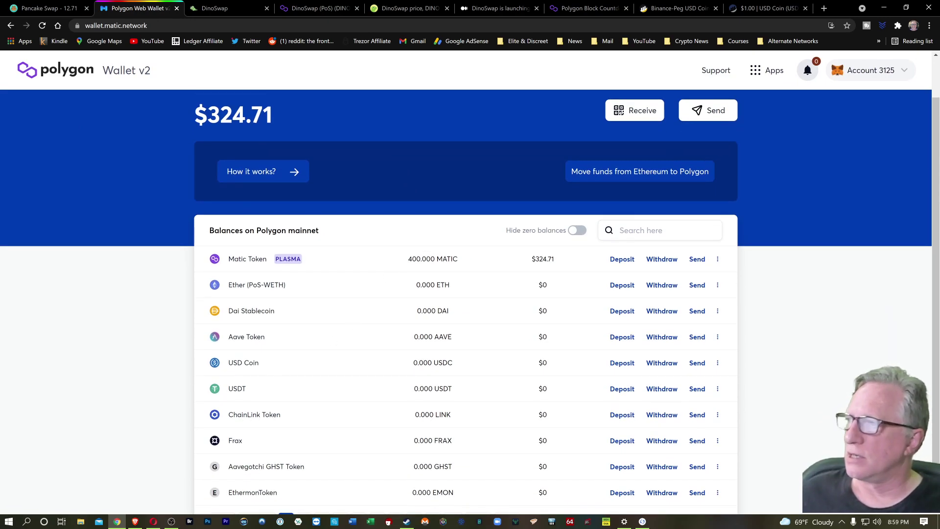
left_click(41, 27)
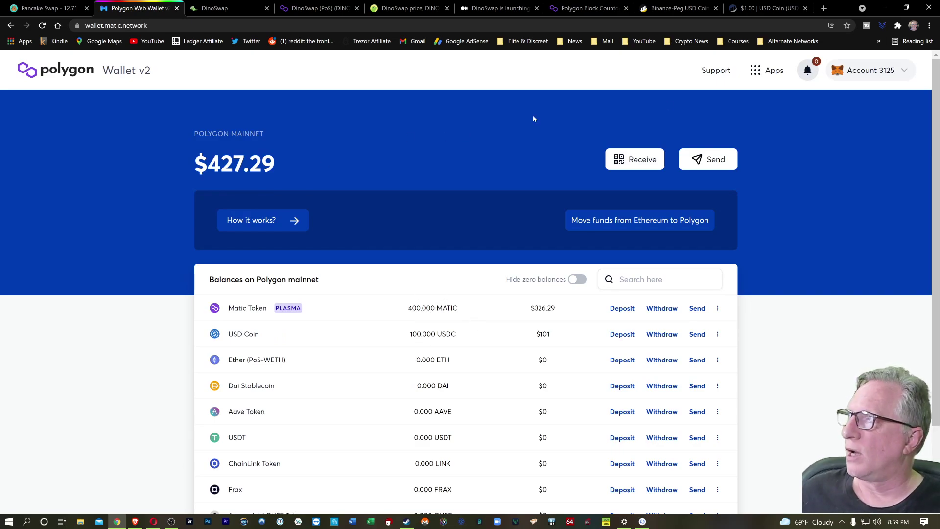
Switch MetaMask from Ethereum Mainnet to Matic Mainnet and show the New BSC account's assets.
left_click(897, 25)
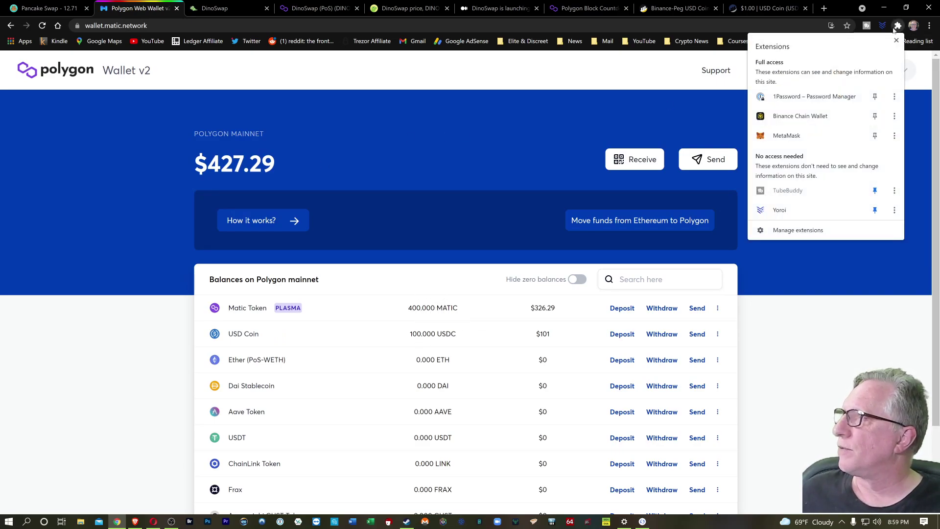
left_click(811, 137)
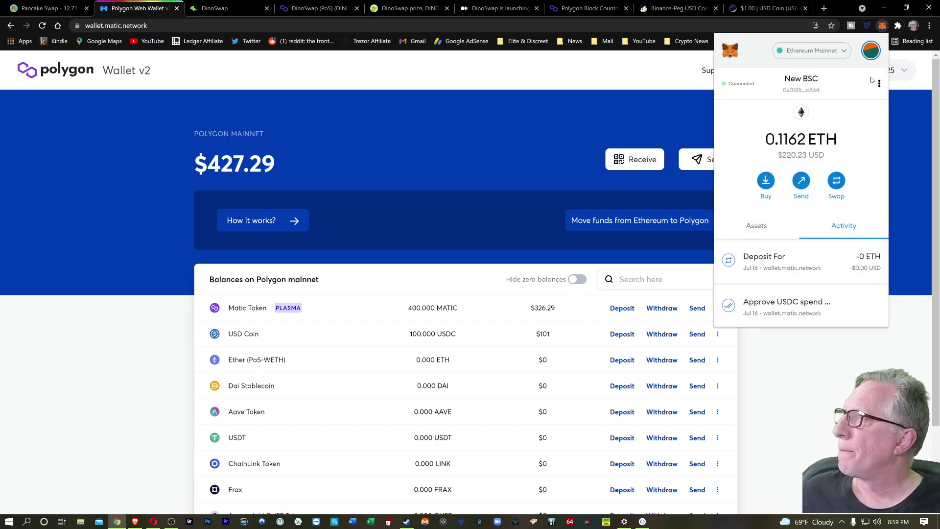
left_click(843, 51)
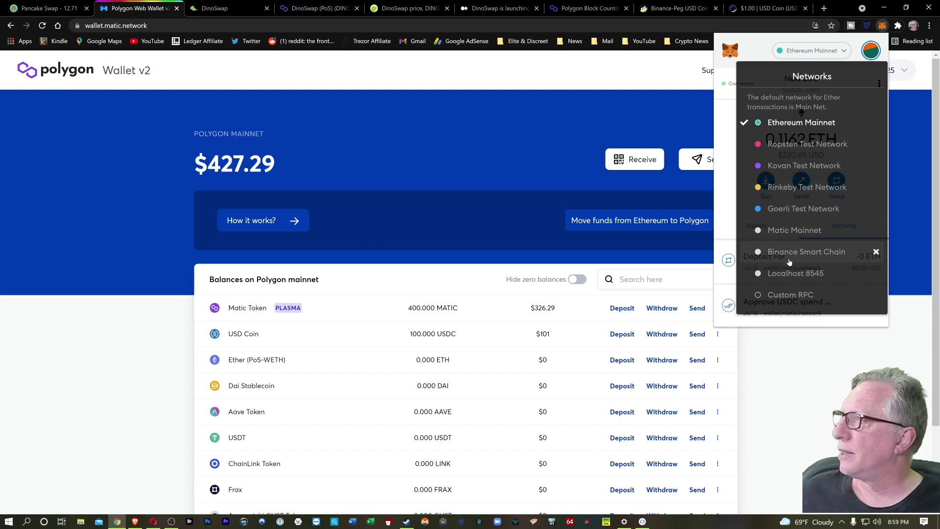
left_click(790, 230)
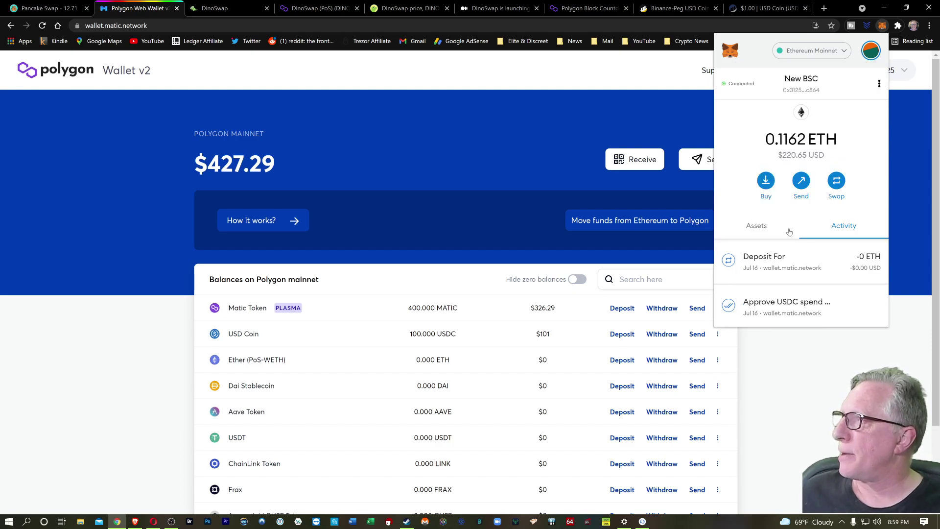
left_click(758, 215)
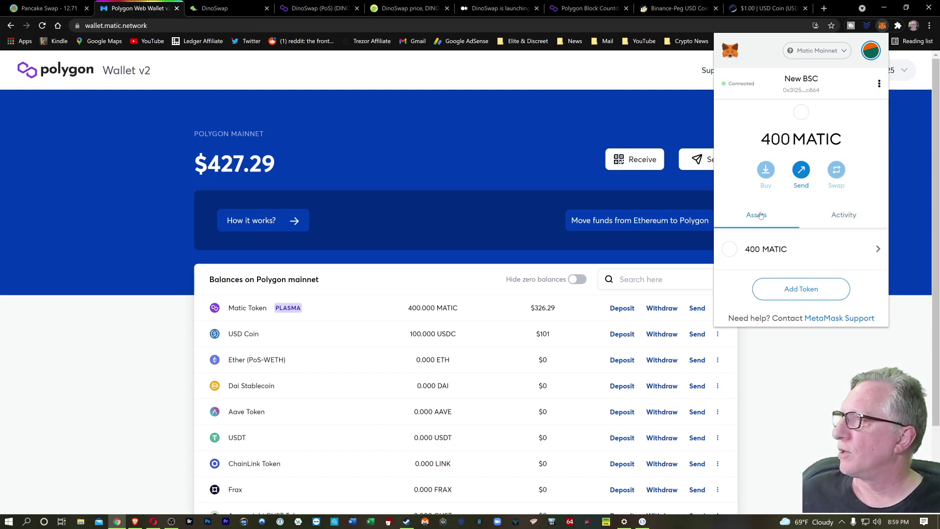
scroll(794, 217, "down", 1)
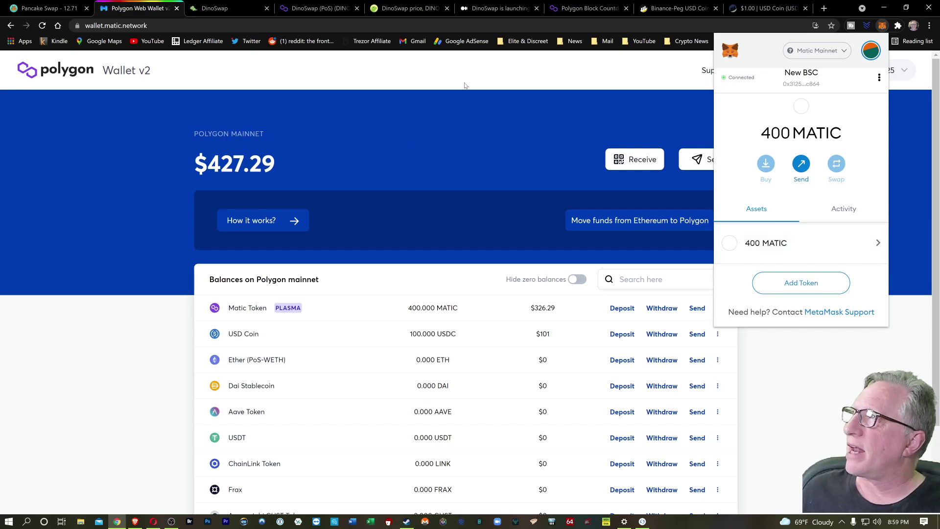
Search Polygonscan for usdc, open the USD Coin (PoS) token page, and copy its contract address.
left_click(591, 8)
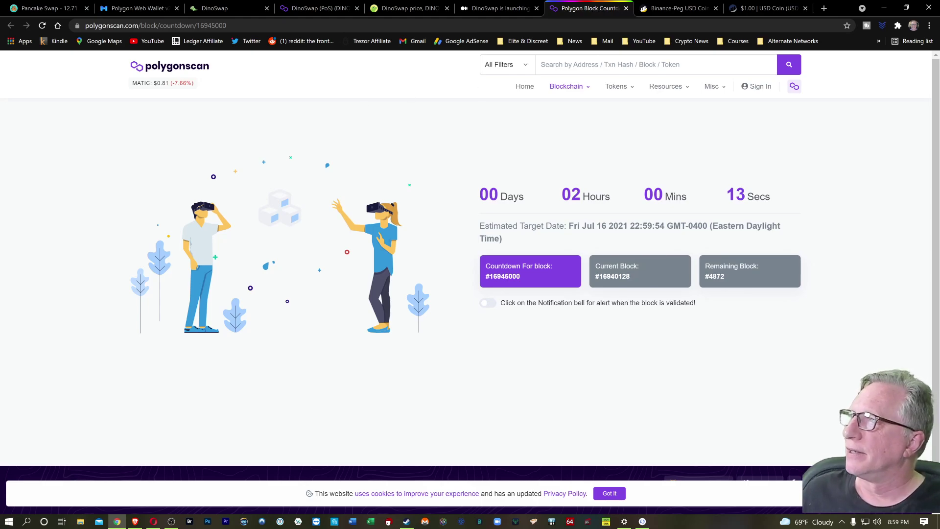
left_click(589, 58)
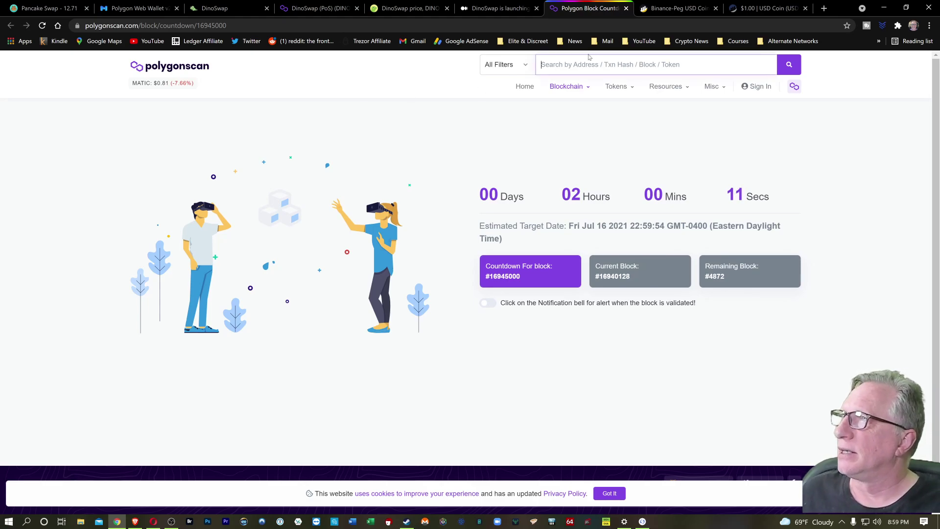
type("usdc")
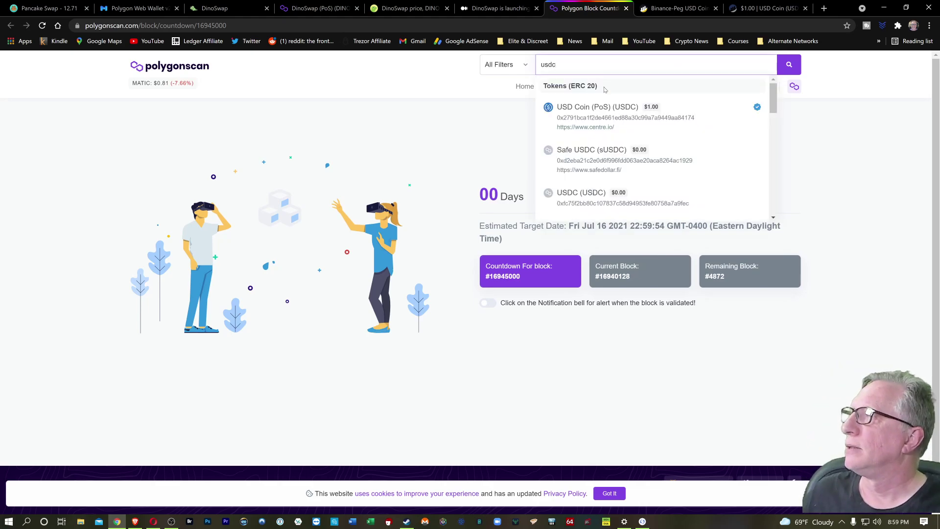
left_click(607, 112)
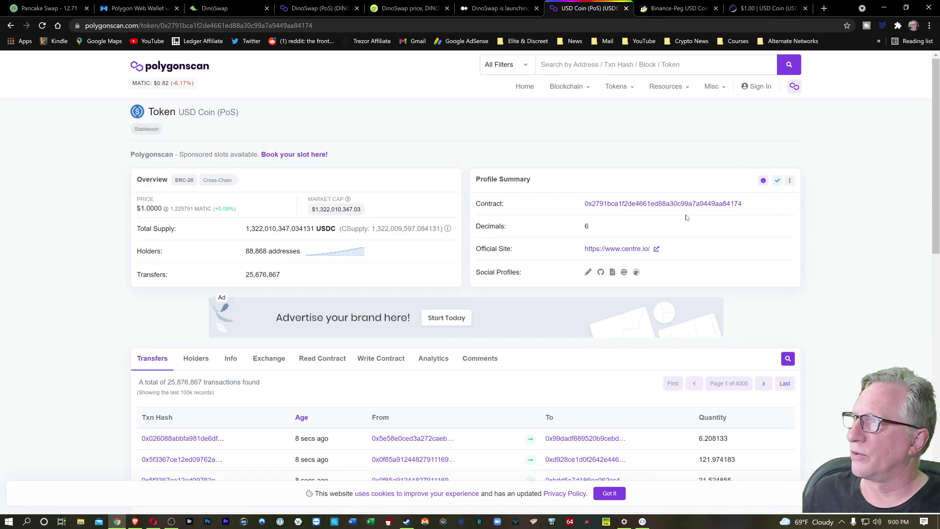
Add USDC as a custom token on Matic Mainnet in MetaMask using the copied contract address.
mouse_move(645, 83)
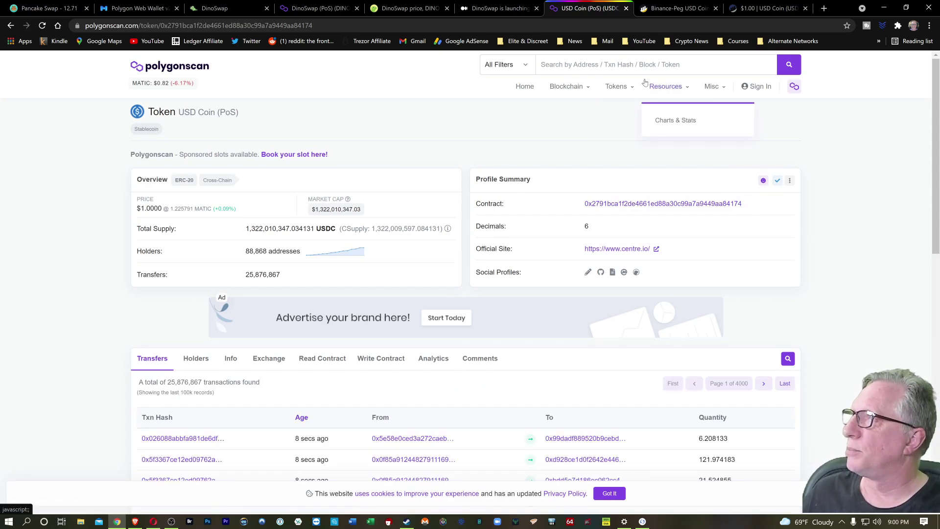
left_click(898, 25)
left_click(819, 134)
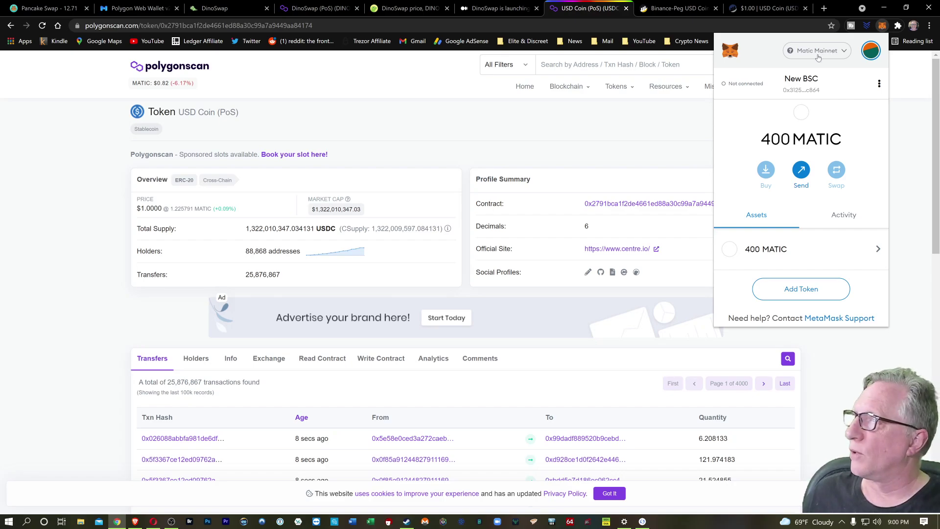
left_click(805, 291)
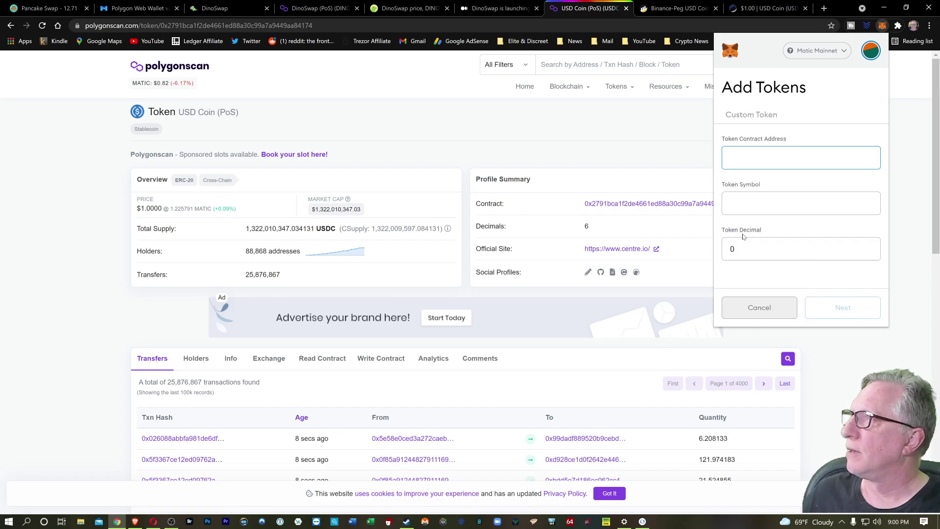
right_click(749, 157)
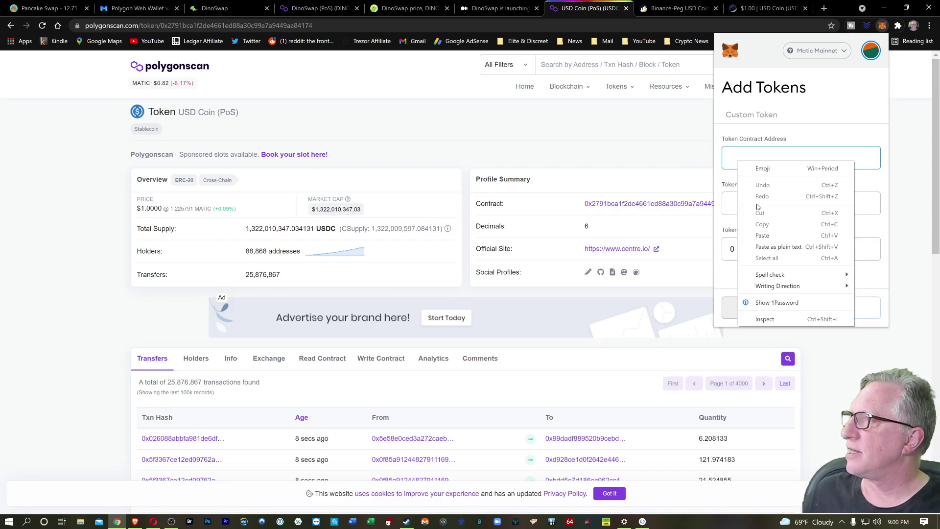
left_click(760, 234)
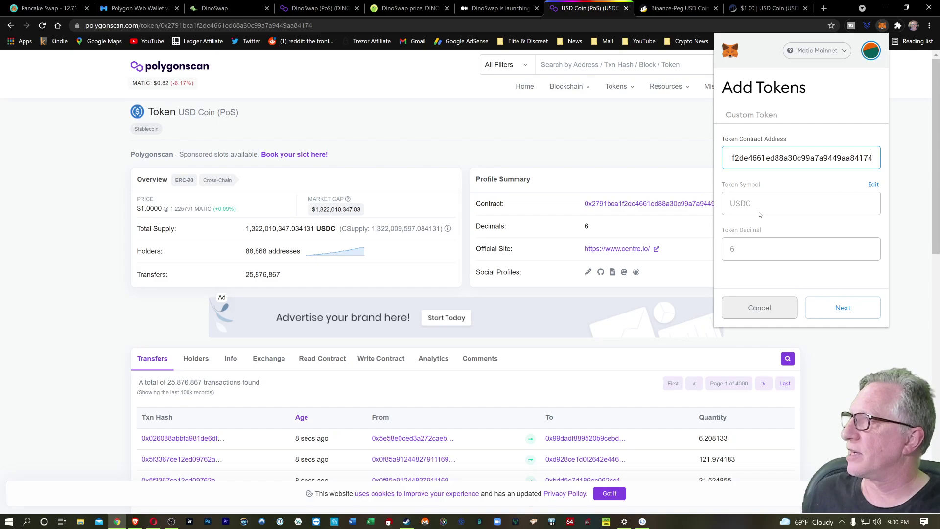
left_click(842, 307)
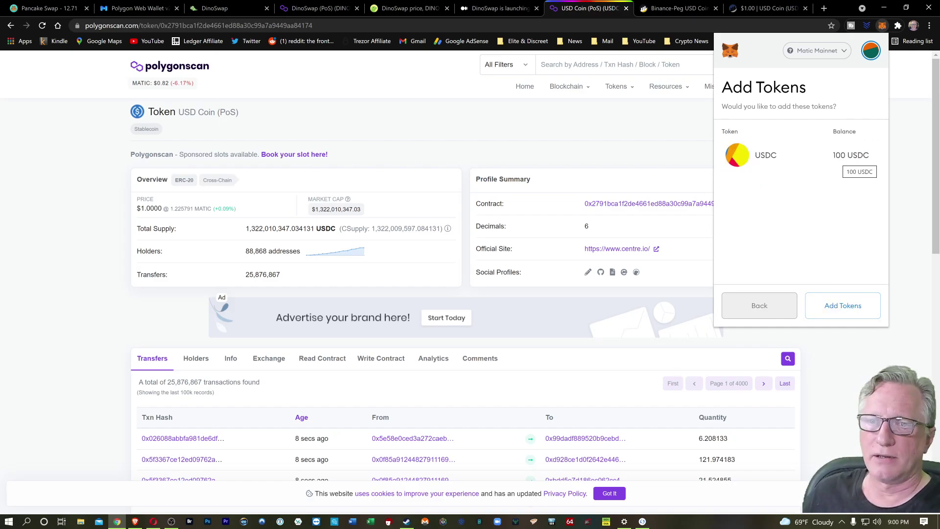
left_click(849, 308)
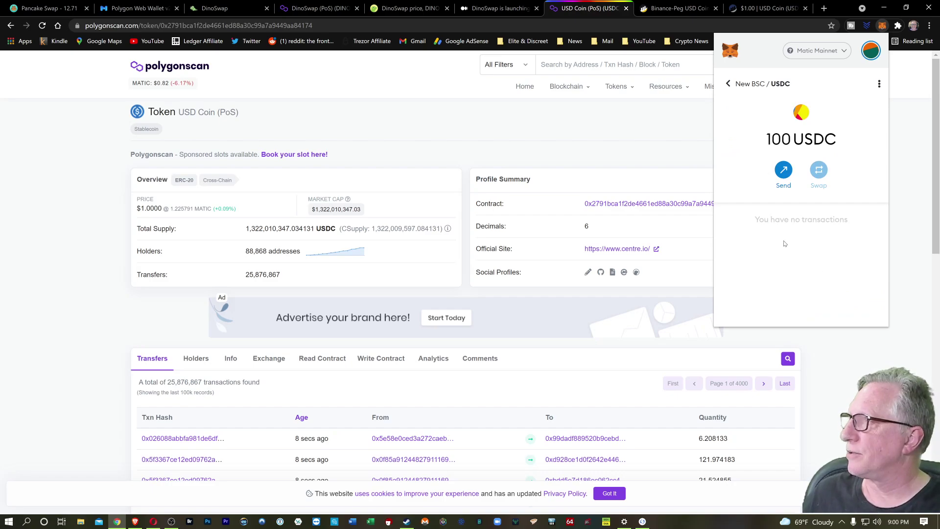
Return to the New BSC account overview, review its Matic Mainnet assets, and close MetaMask.
left_click(729, 84)
scroll(761, 221, "down", 1)
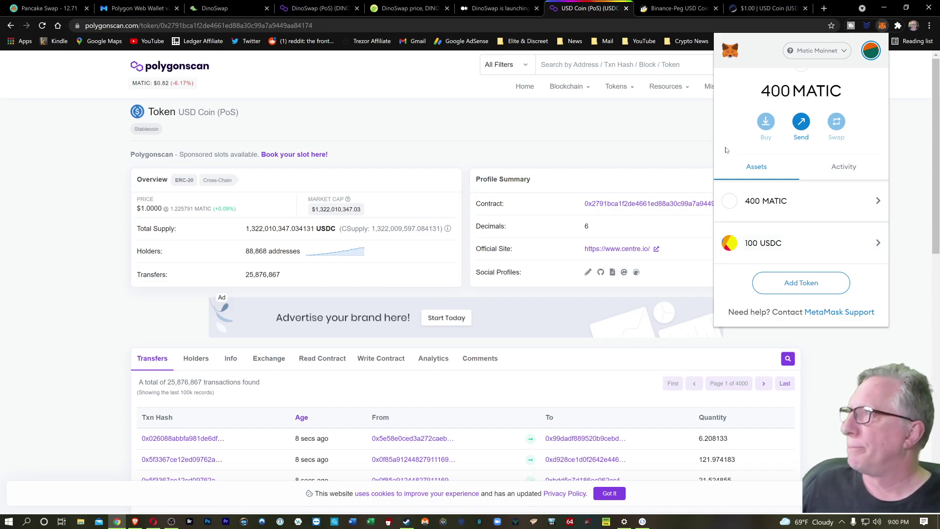
scroll(795, 121, "up", 2)
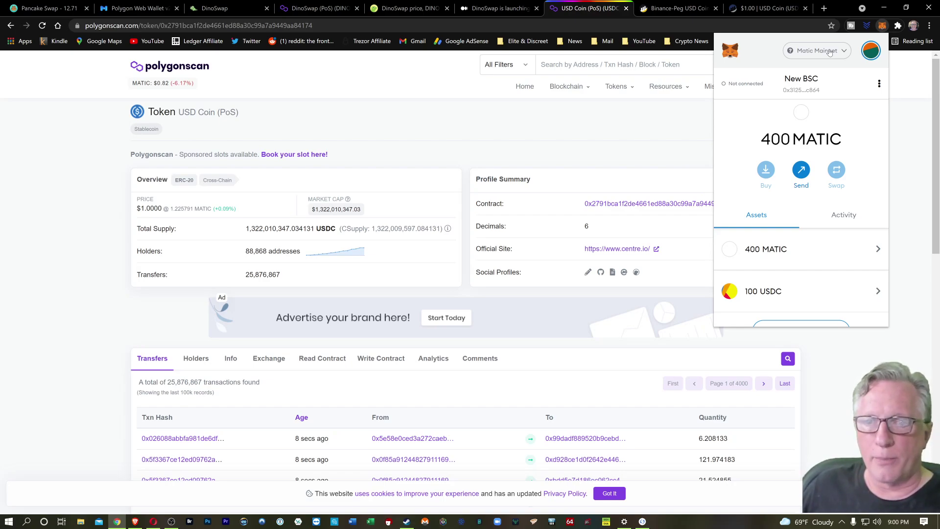
left_click(627, 108)
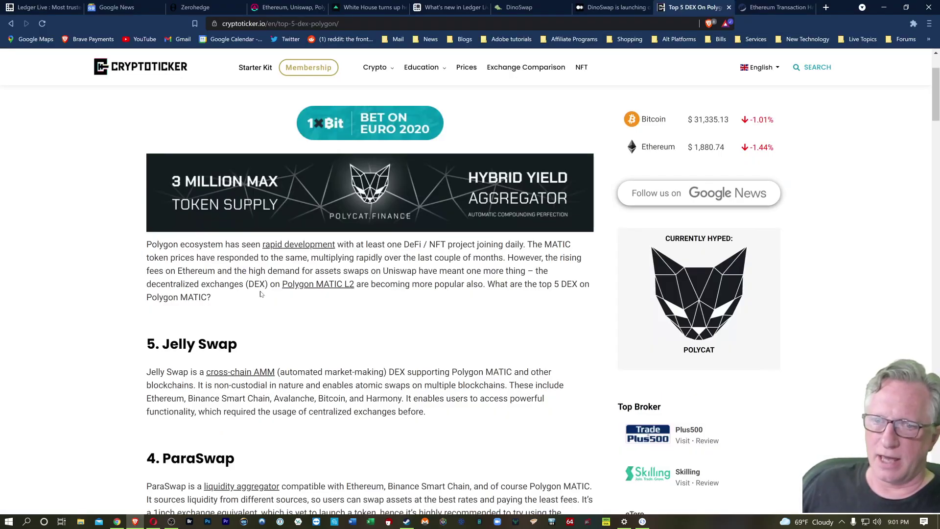
In the Brave browser, copy the web address of the CryptoTicker article on the top 5 Polygon DEXs.
left_click(323, 24)
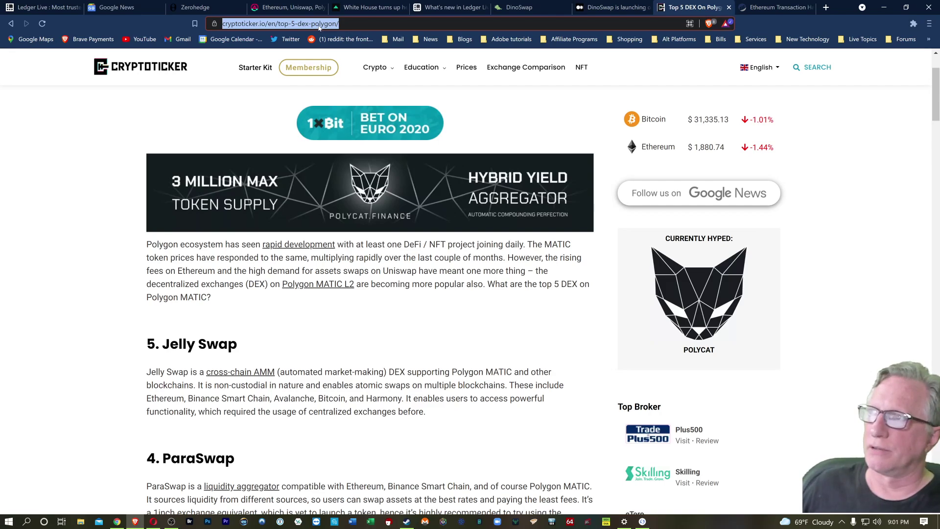
right_click(319, 27)
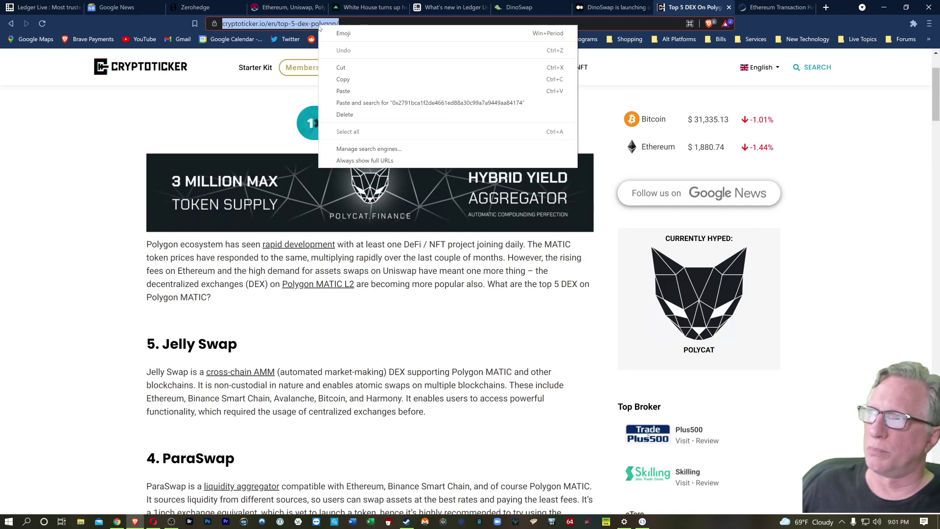
left_click(344, 80)
Read through the article's ranking of decentralized exchanges on Polygon, from Jelly Swap to SushiSwap.
scroll(148, 336, "down", 3)
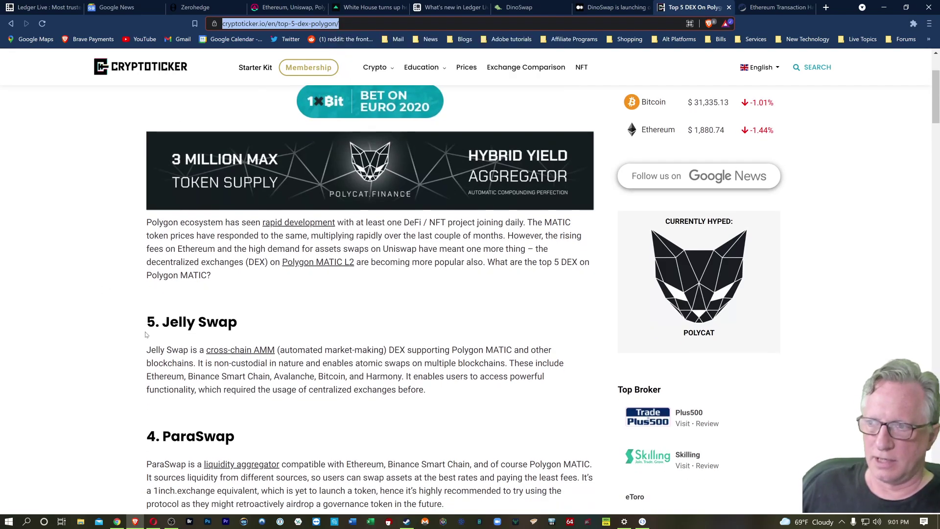
scroll(154, 293, "down", 6)
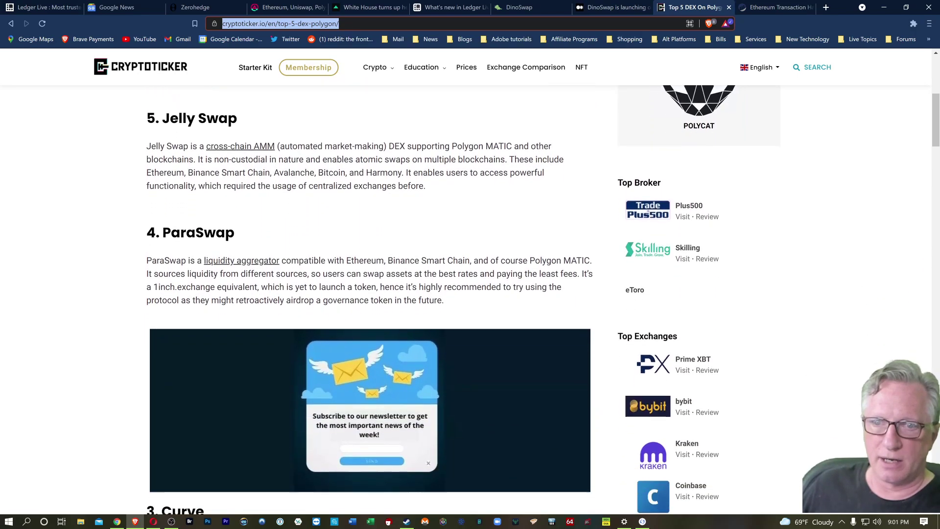
scroll(110, 326, "down", 3)
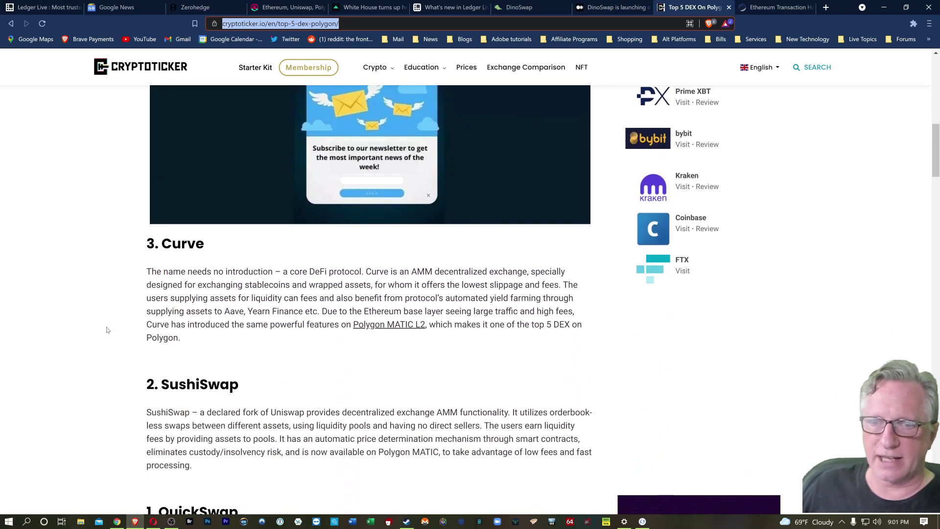
scroll(108, 327, "up", 4)
scroll(106, 326, "up", 6)
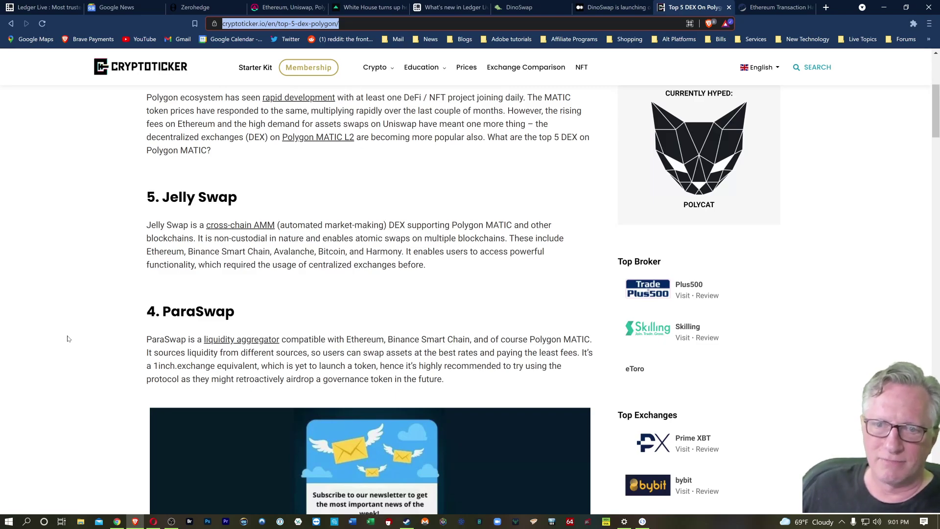
scroll(62, 341, "up", 2)
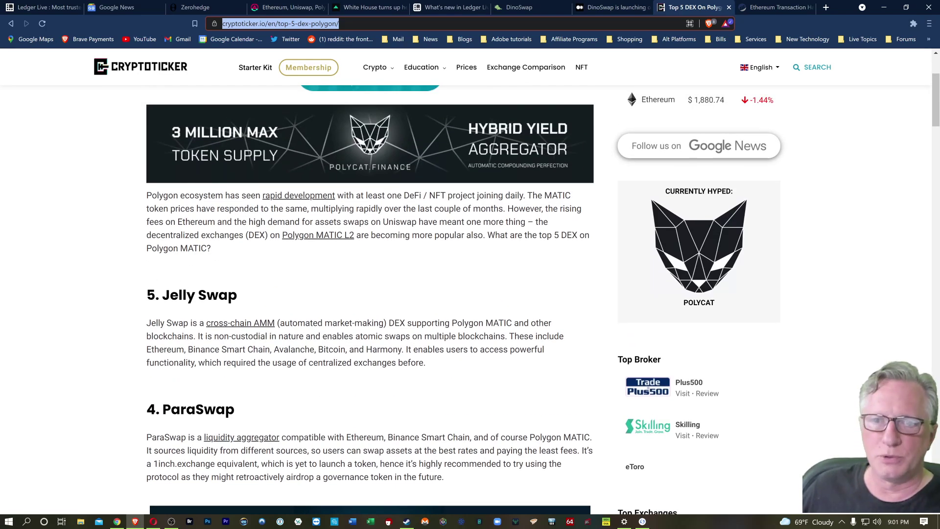
scroll(79, 320, "up", 1)
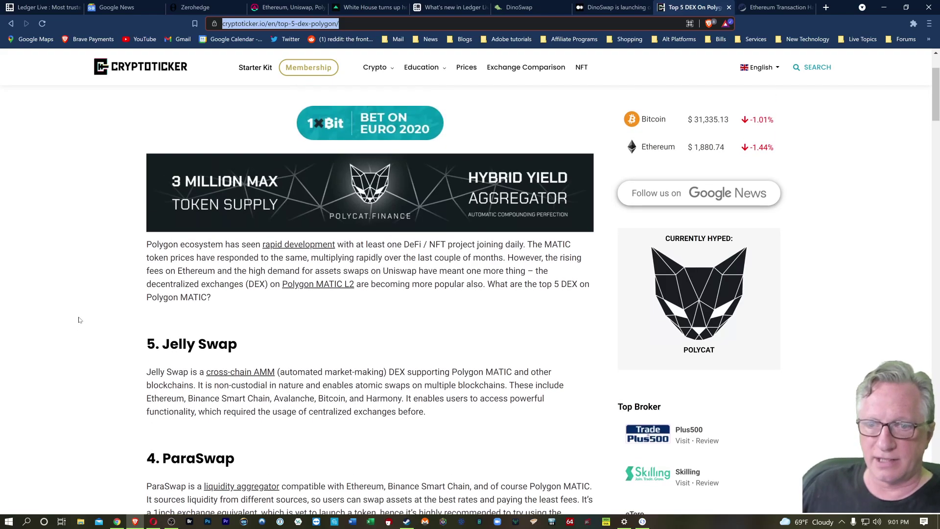